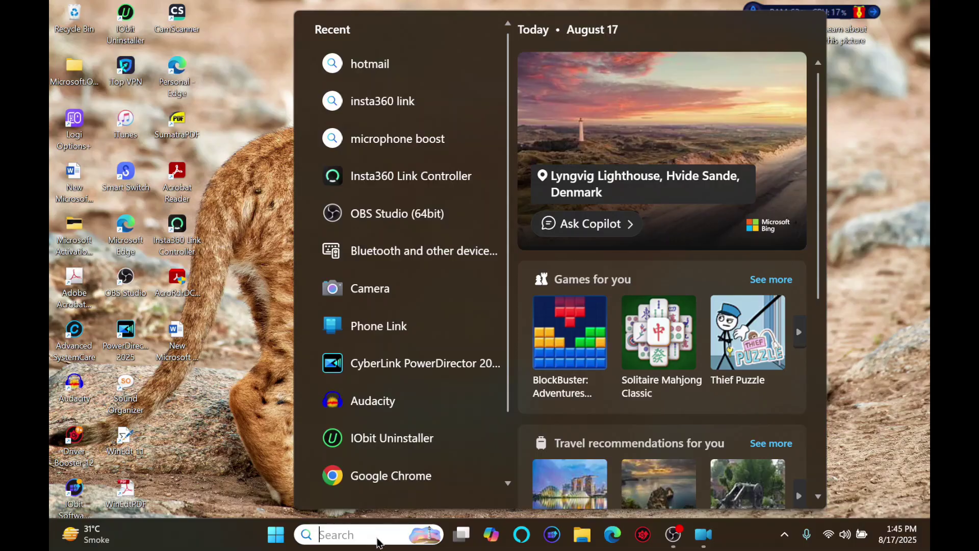
Step: Open Insta360 Link Controller from a system search and maximize its window
text(i)
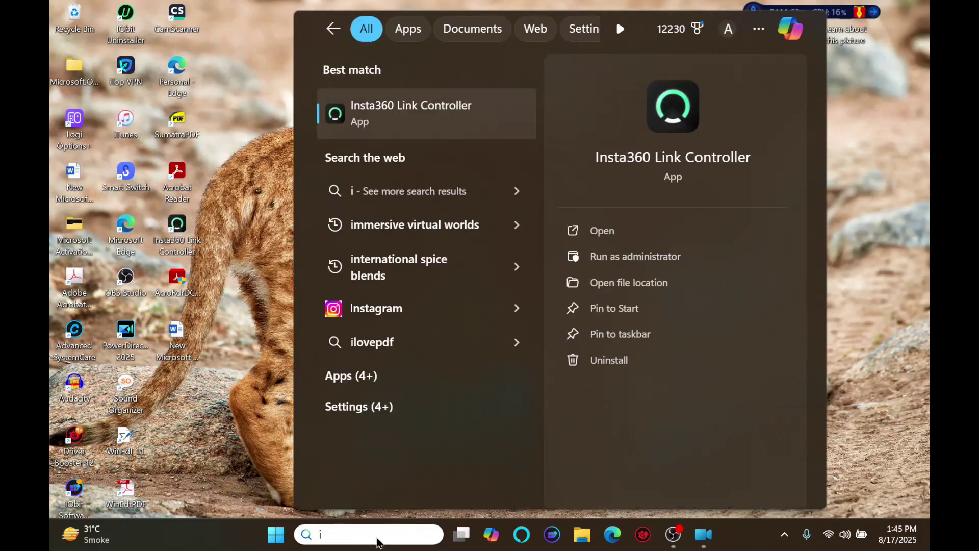
click(484, 129)
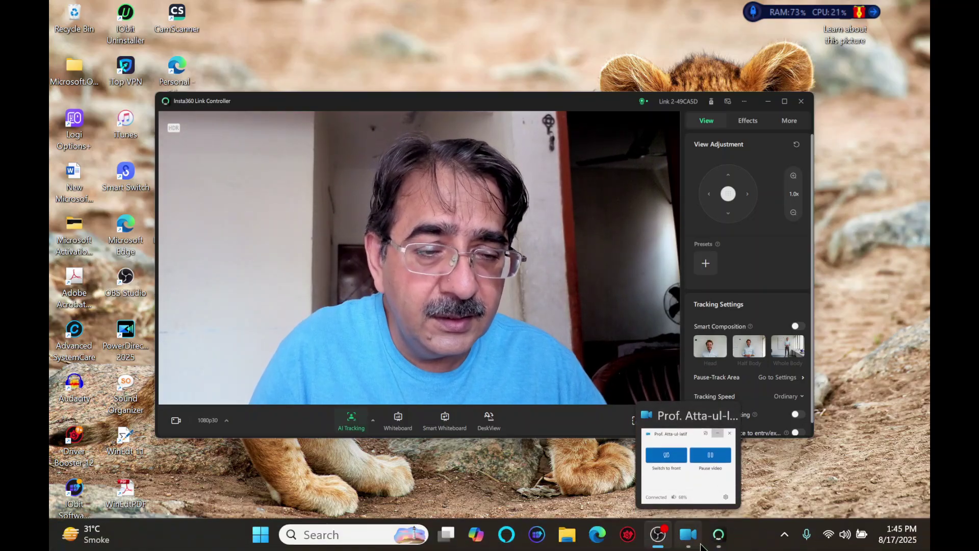
mouse_move(719, 545)
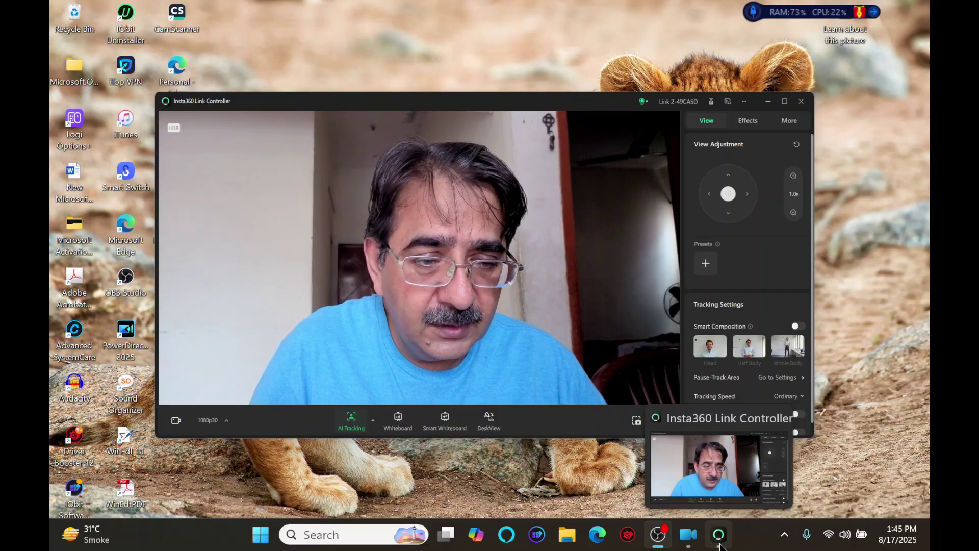
mouse_move(647, 546)
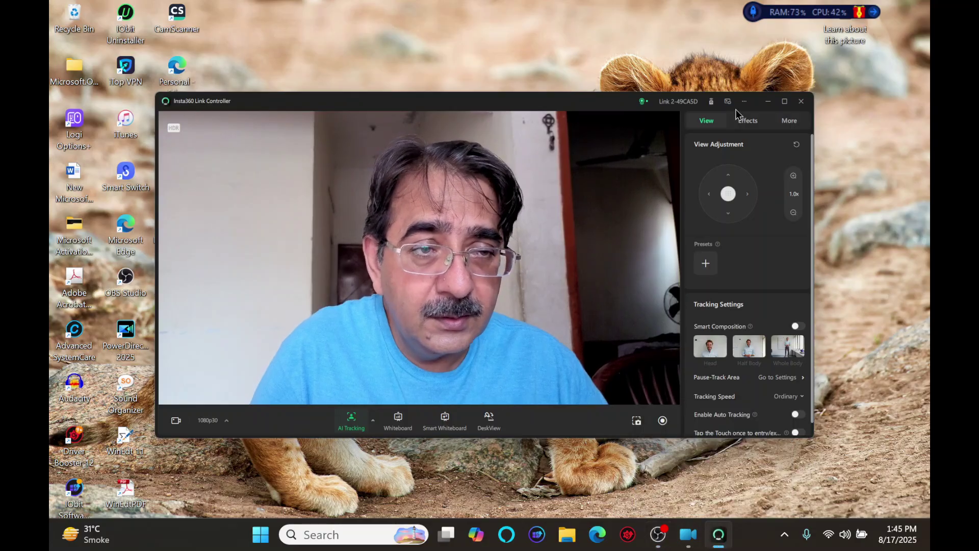
click(784, 102)
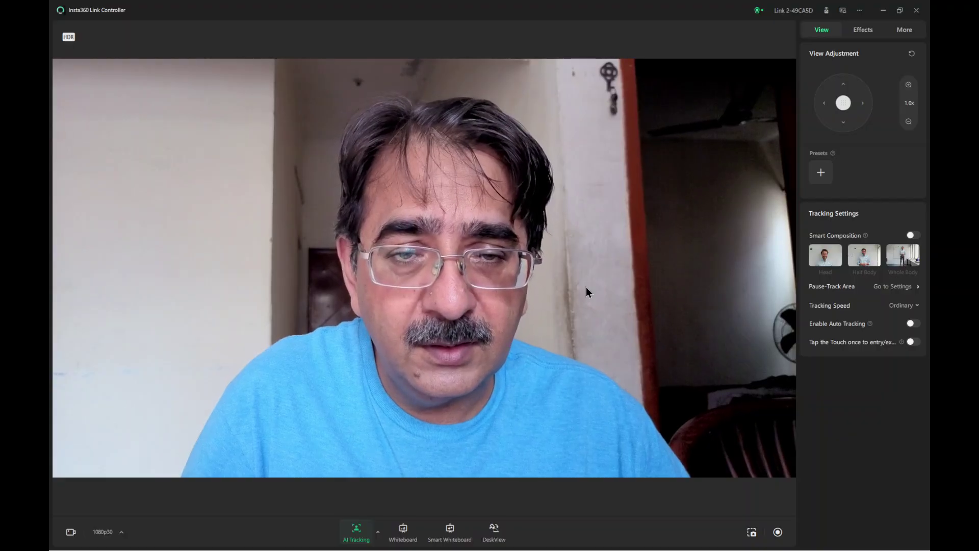
click(882, 11)
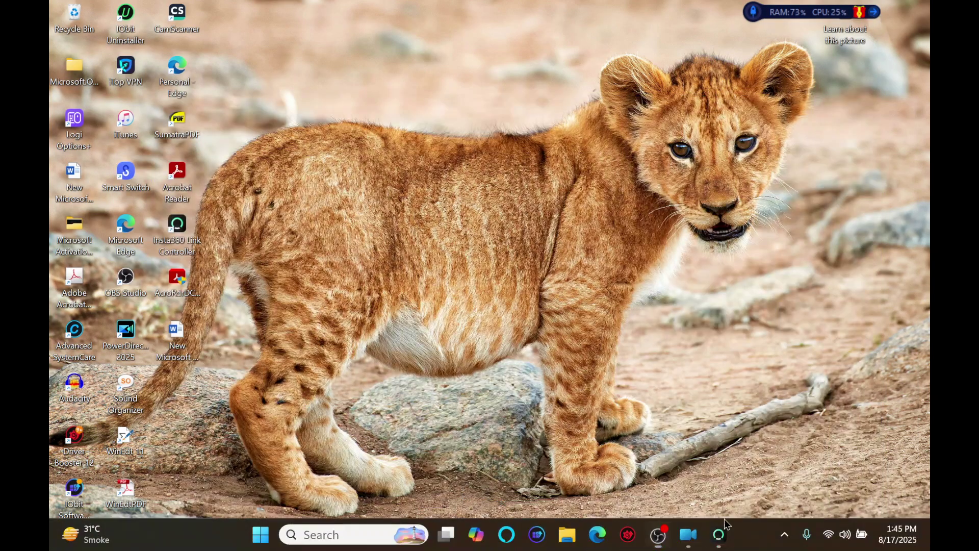
click(718, 534)
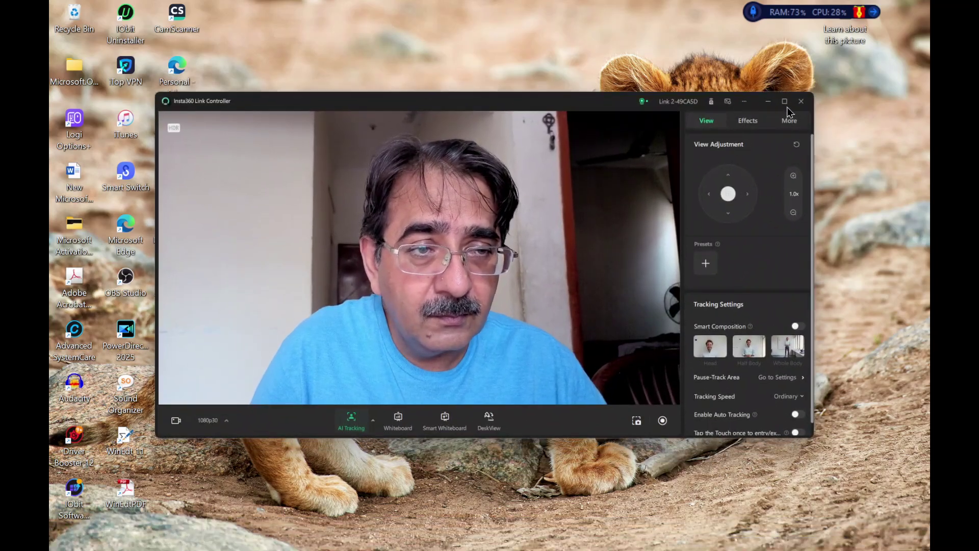
double_click(737, 105)
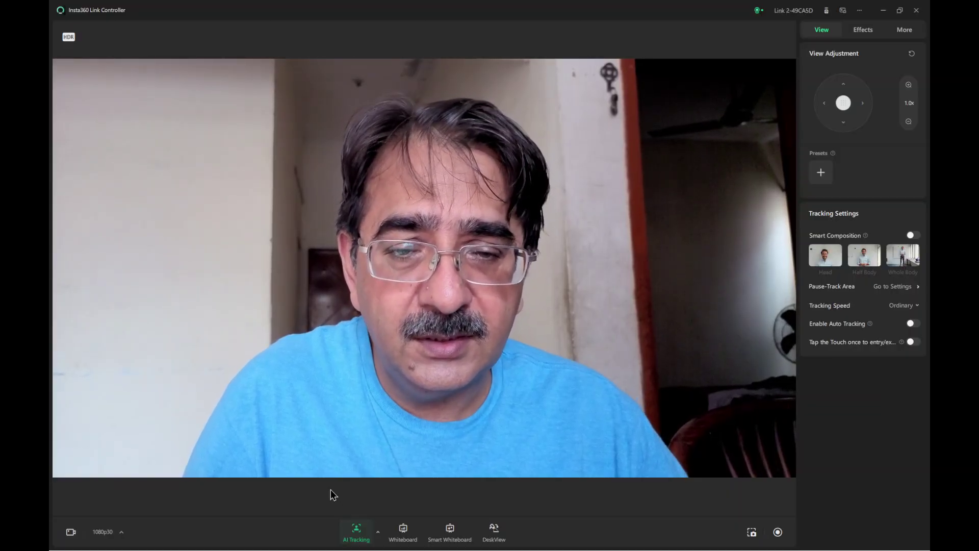
Step: Pan the camera view to the right and back to the left with the view adjustment control
click(858, 105)
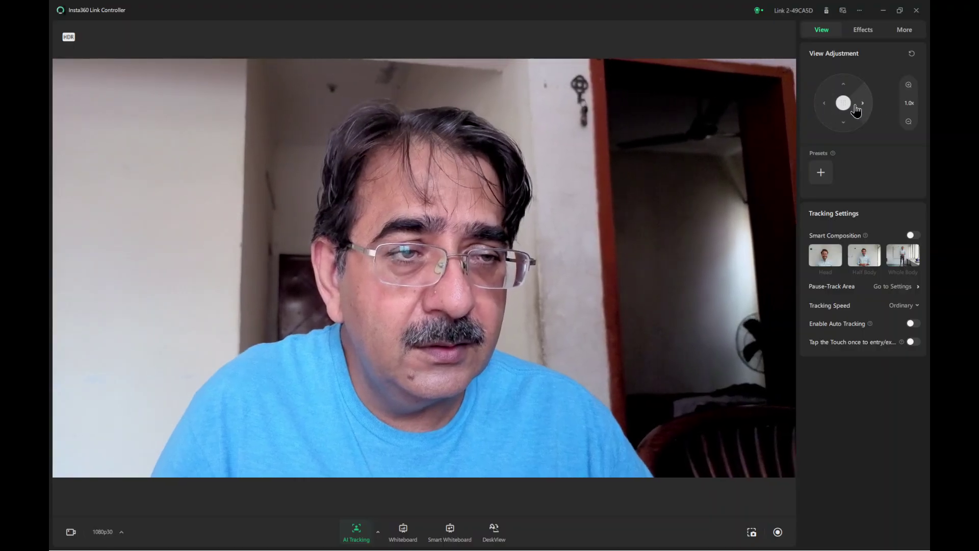
click(863, 108)
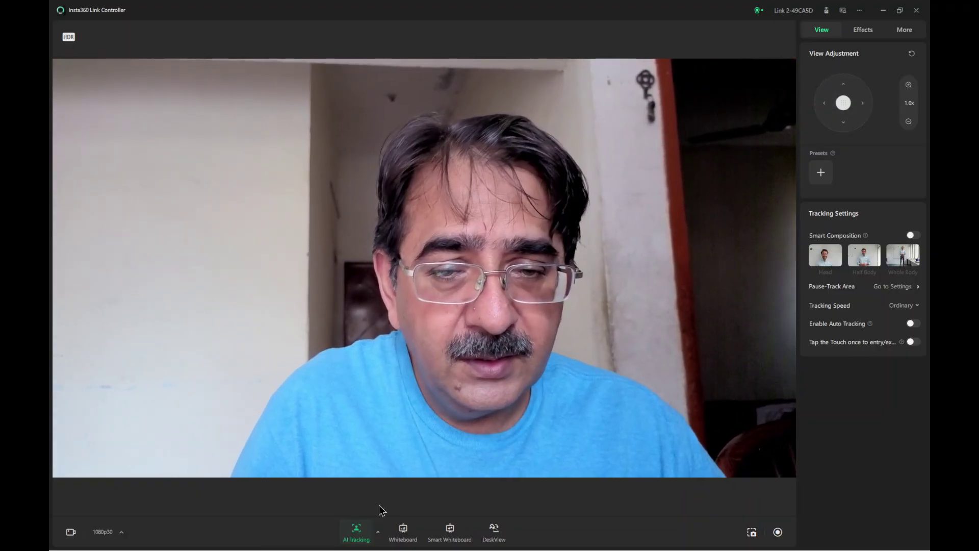
Step: Check the Single and Group Tracking modes and leave AI Tracking turned on
mouse_move(344, 531)
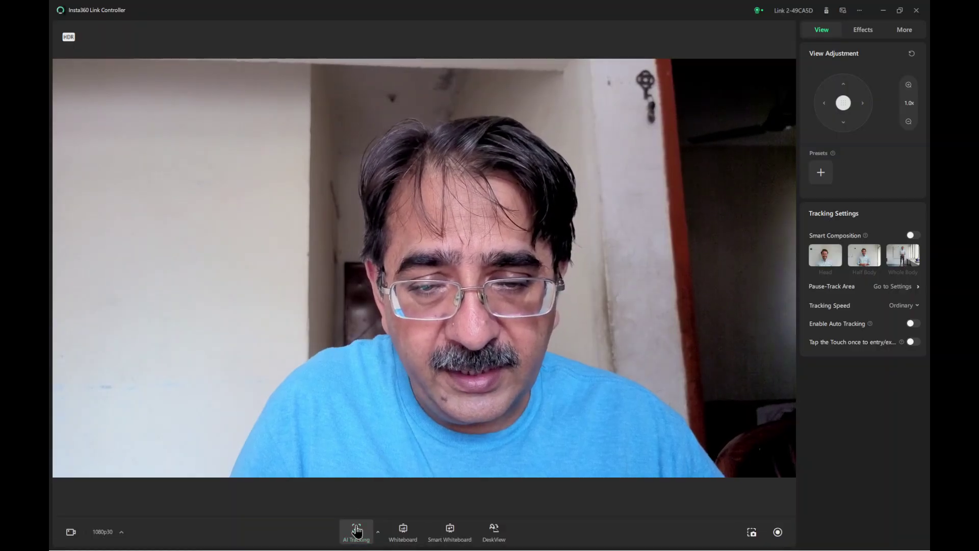
click(378, 532)
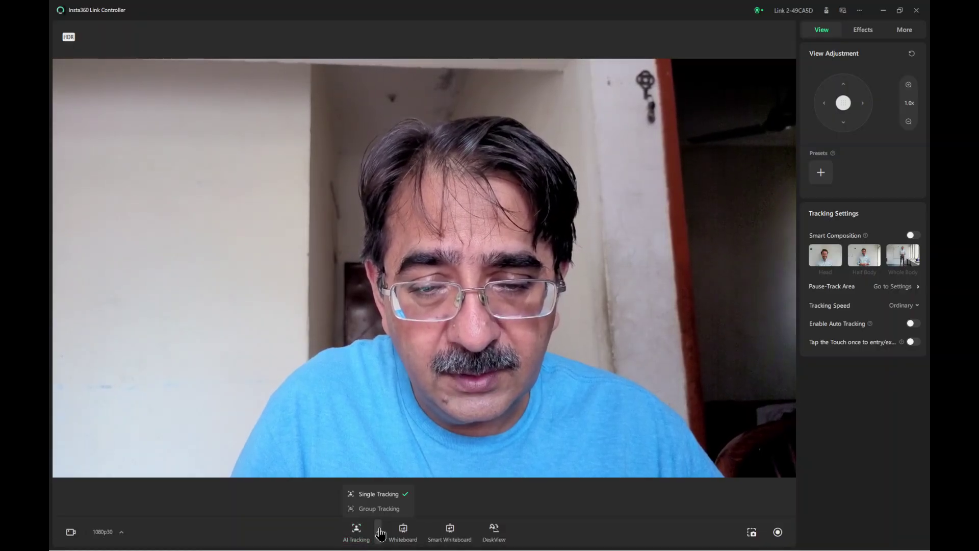
click(364, 535)
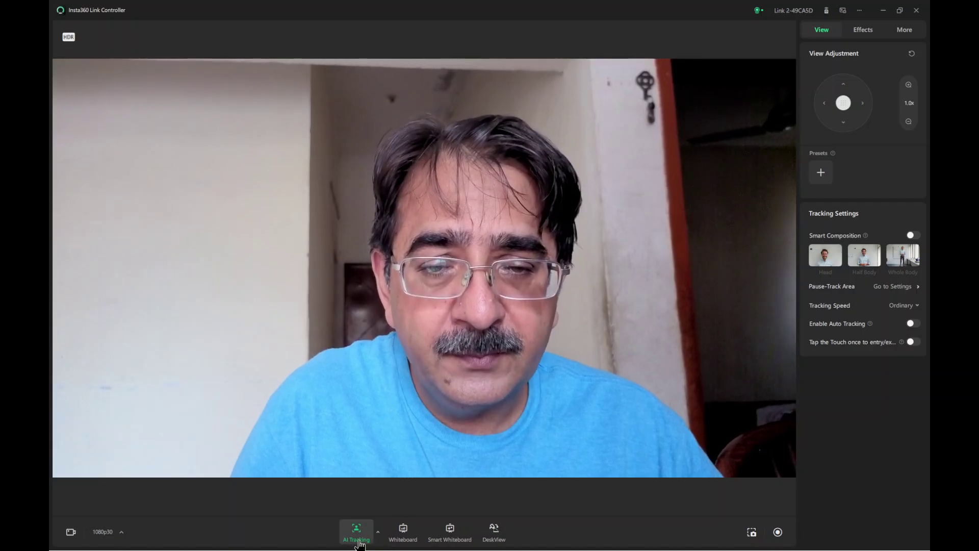
Step: Set the video resolution to 4K at 30 frames and close the resolution options
click(116, 540)
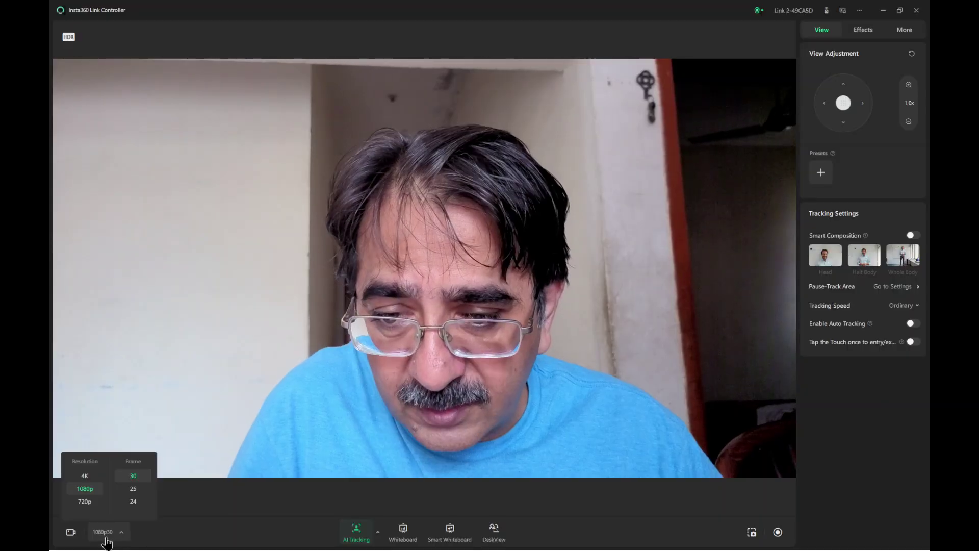
click(88, 479)
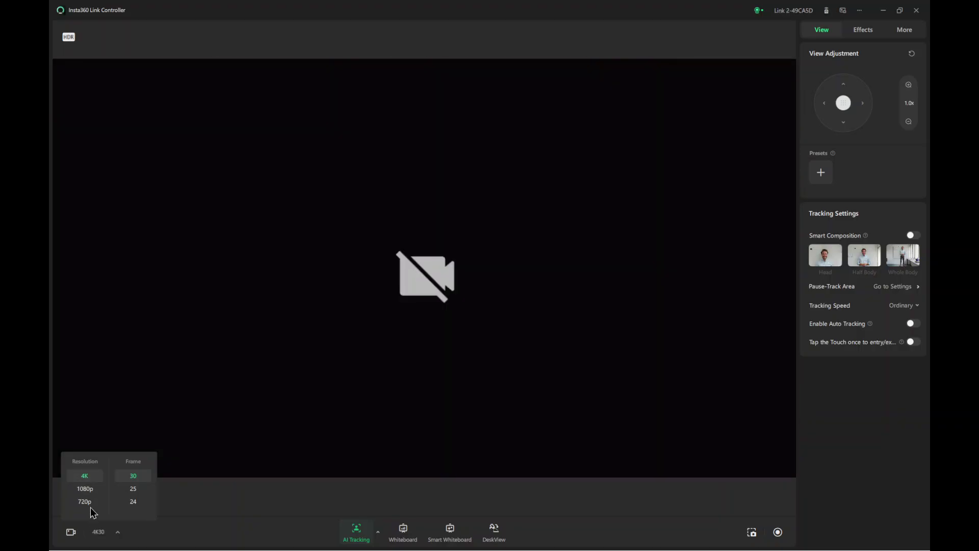
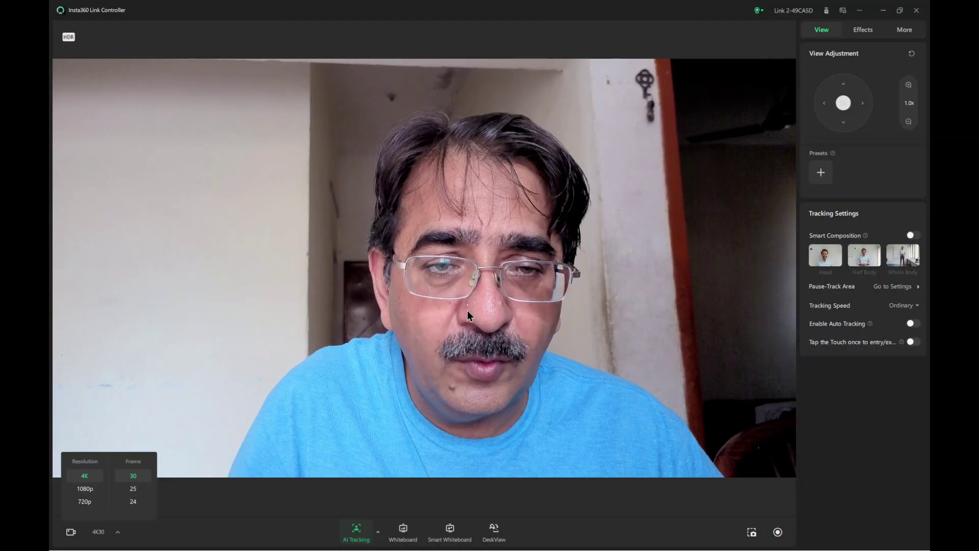
click(467, 310)
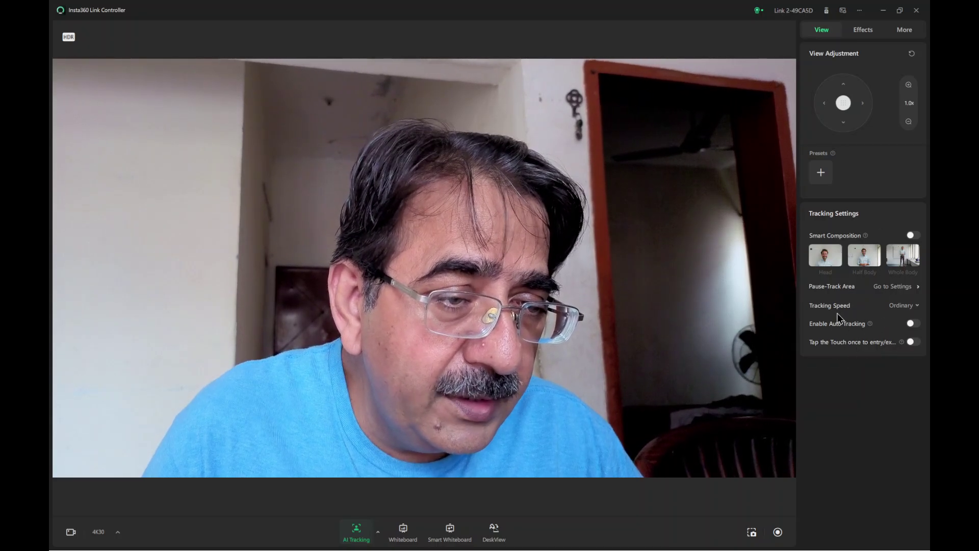
Step: Try the Slow and Quick tracking speeds and return the tracking speed to Ordinary
click(912, 307)
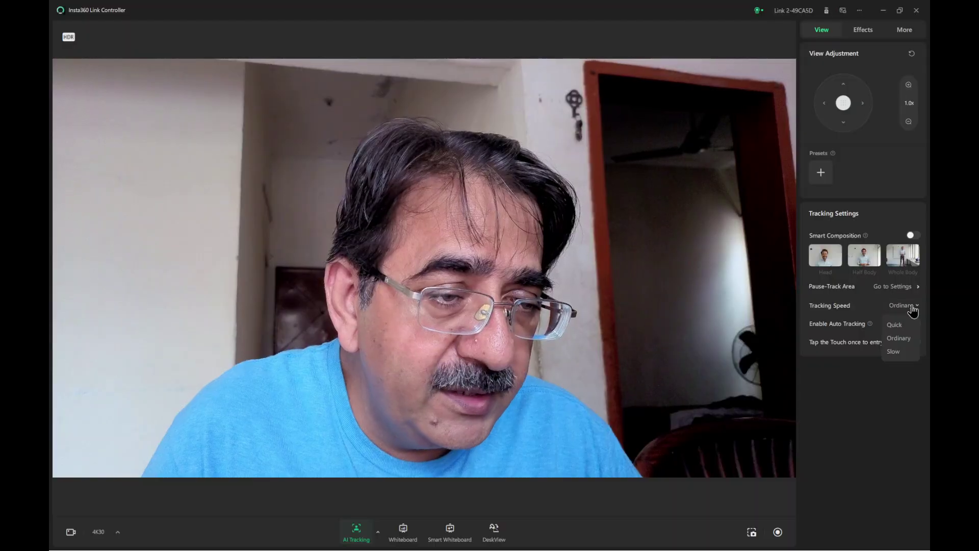
click(902, 352)
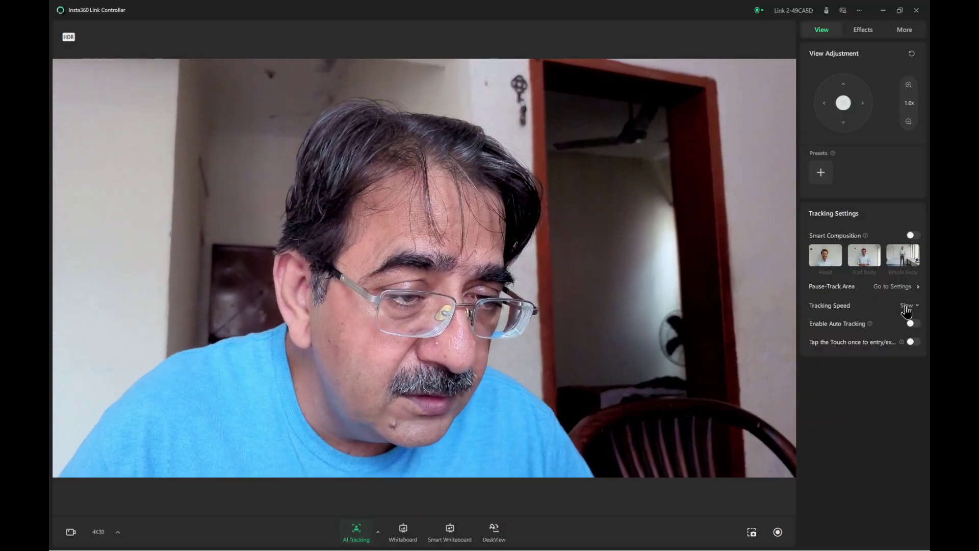
click(907, 306)
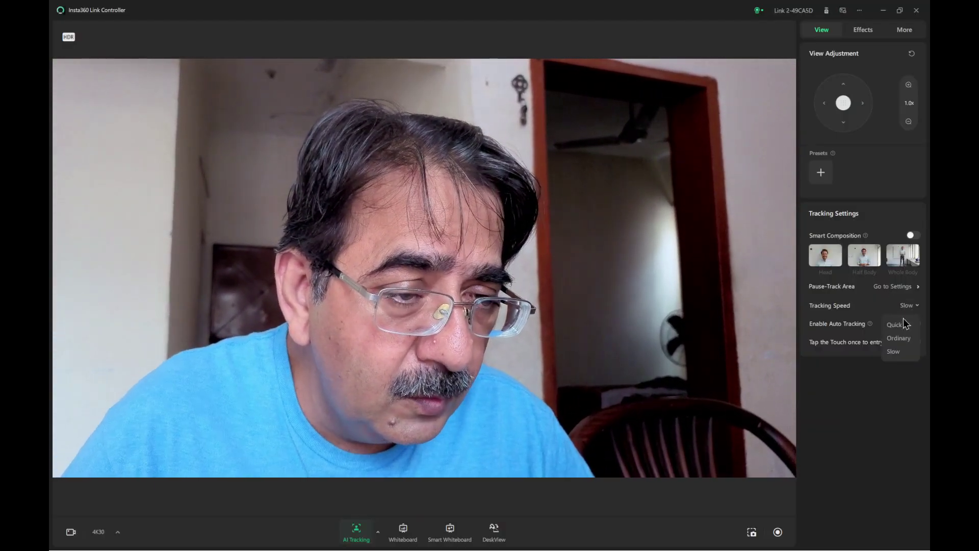
click(901, 326)
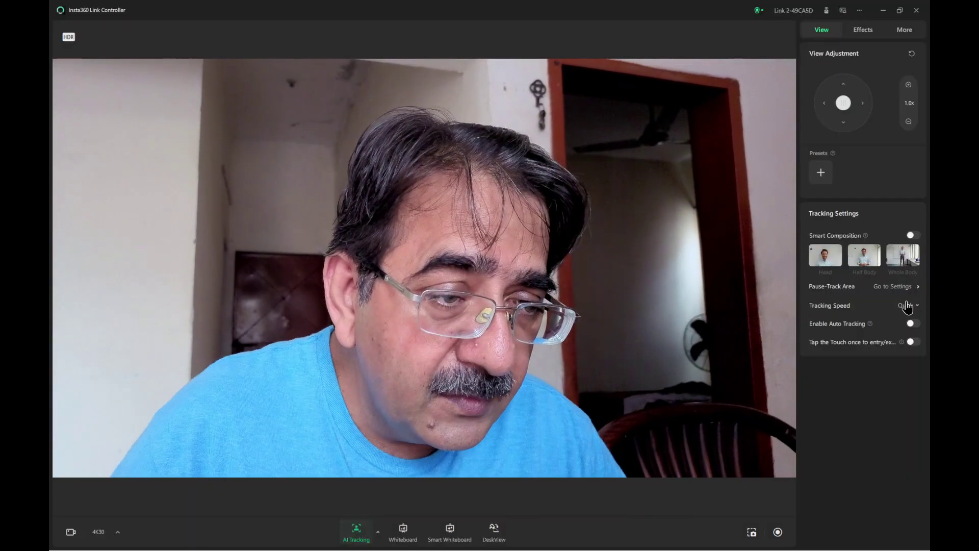
click(909, 306)
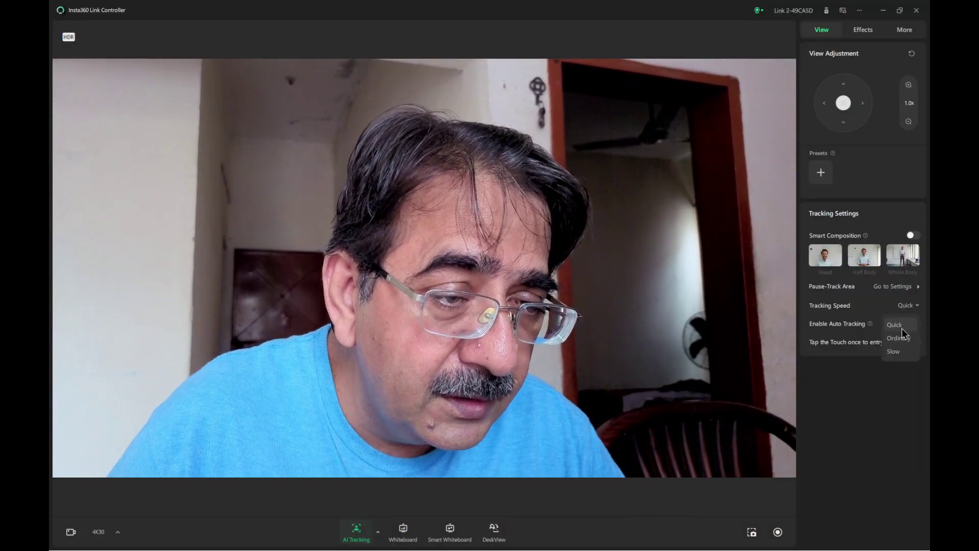
click(900, 353)
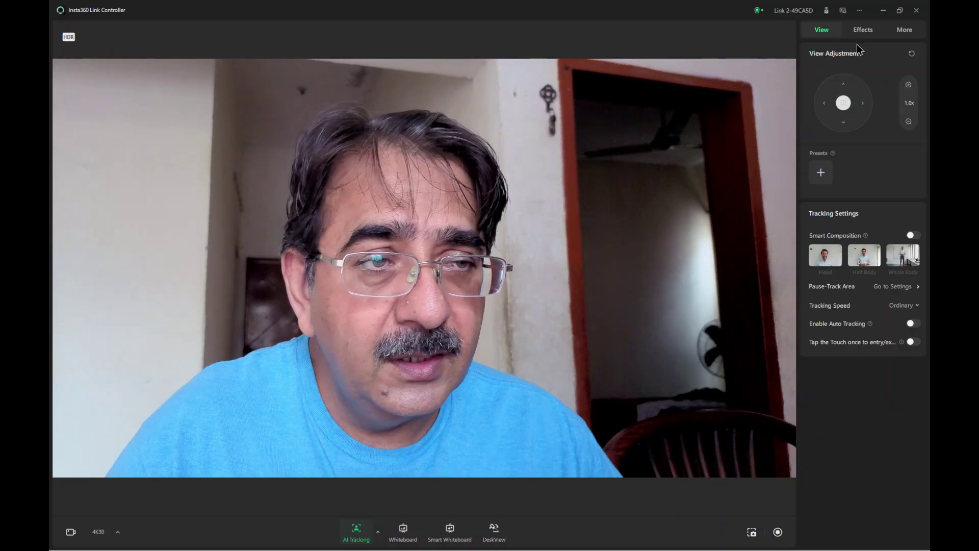
Step: Apply the Blur background effect and set the video resolution to 1080p at 30 frames
click(860, 35)
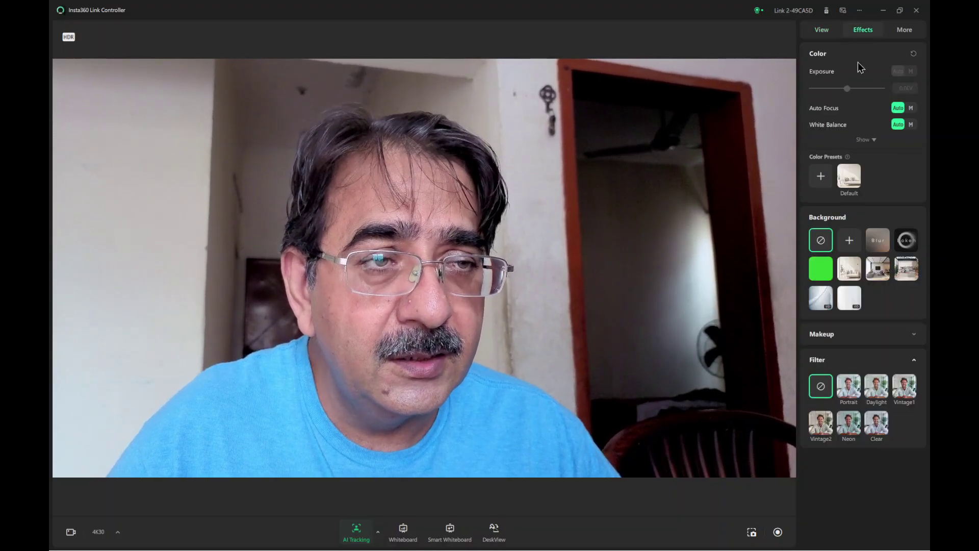
click(876, 246)
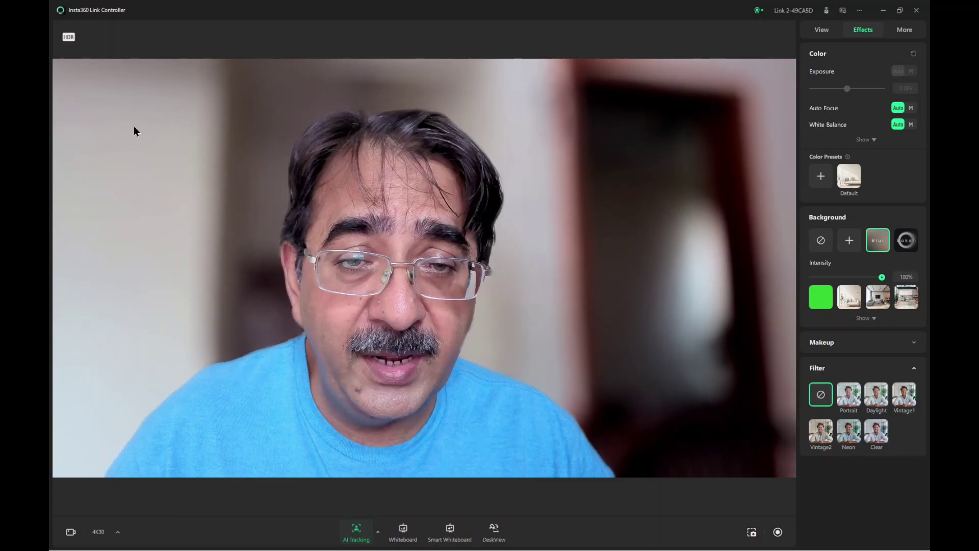
click(98, 532)
click(84, 488)
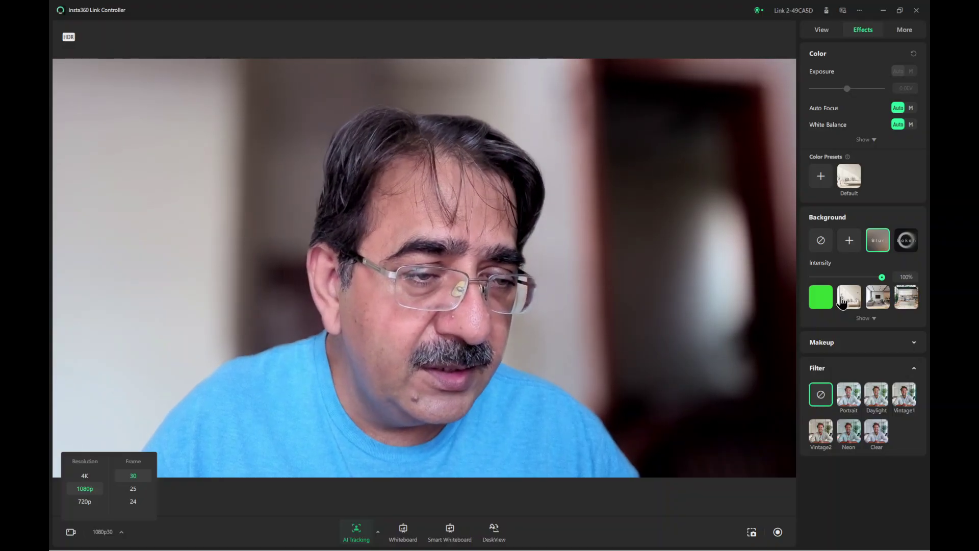
Step: Try the green screen, living room, café, grey and white virtual backgrounds, and switch back to the Blur background
mouse_move(905, 247)
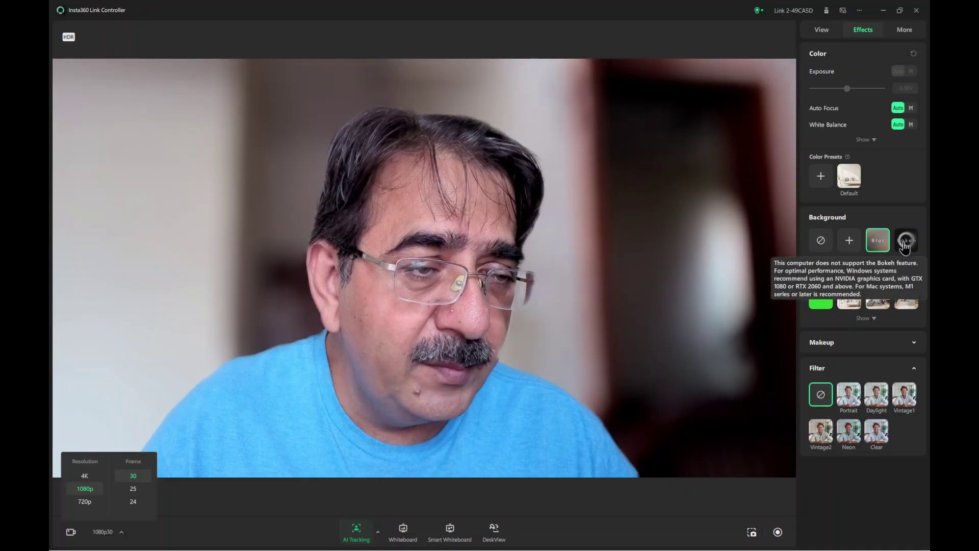
click(827, 304)
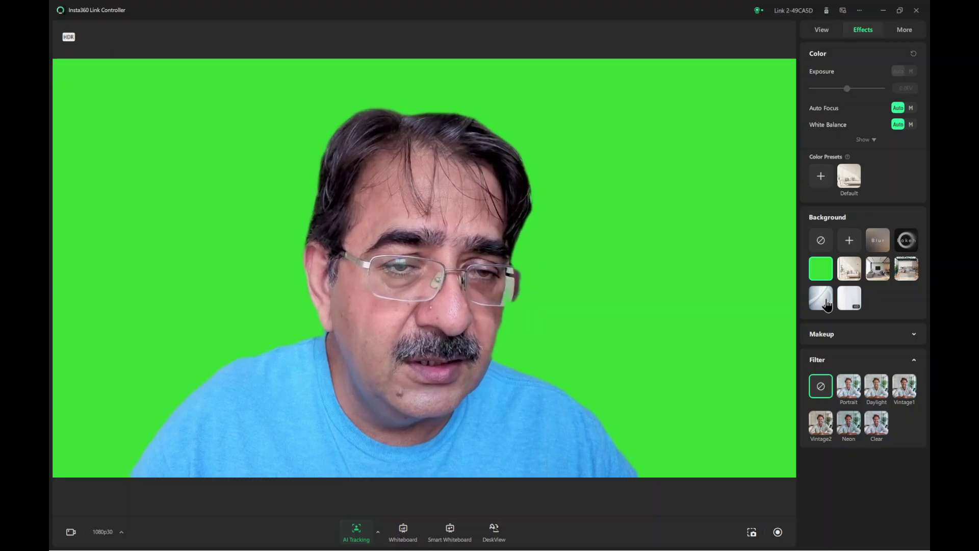
click(855, 273)
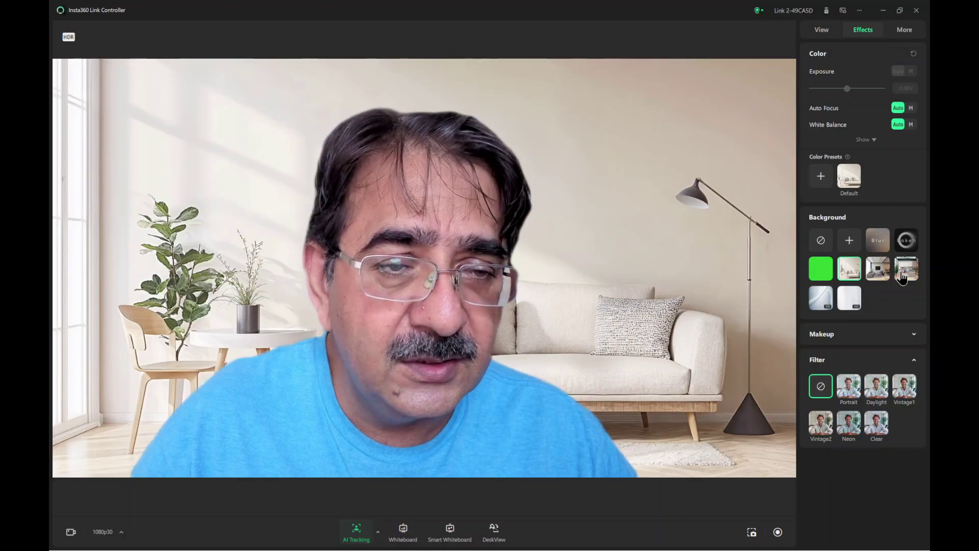
click(883, 269)
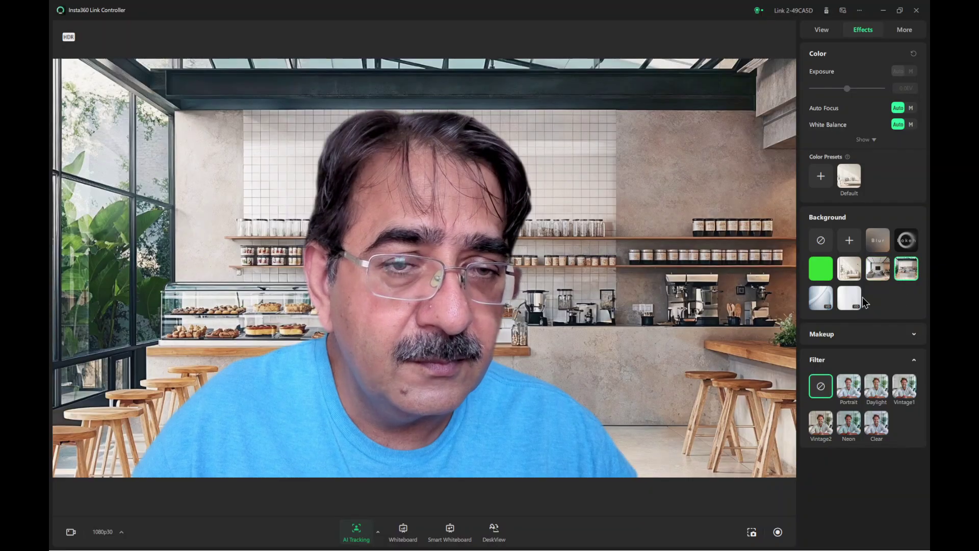
click(819, 303)
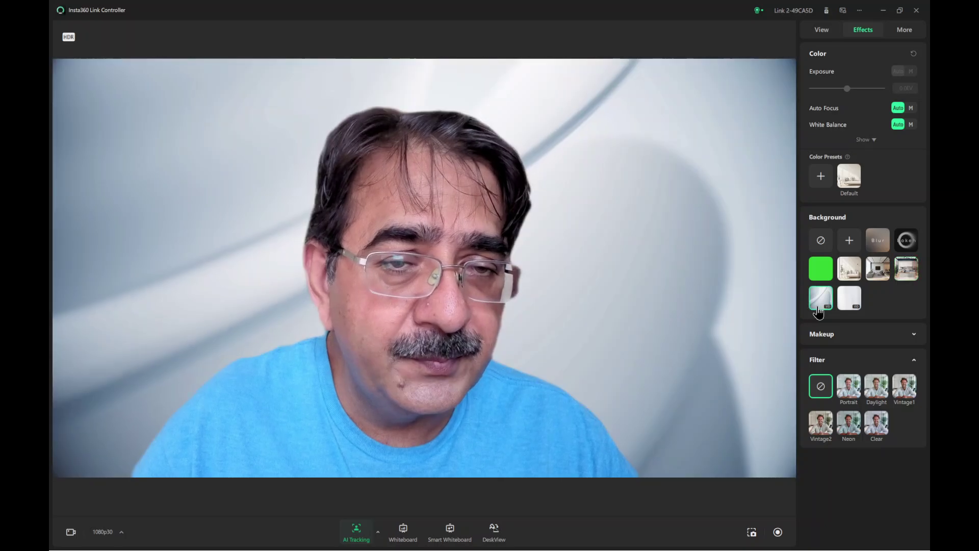
click(850, 304)
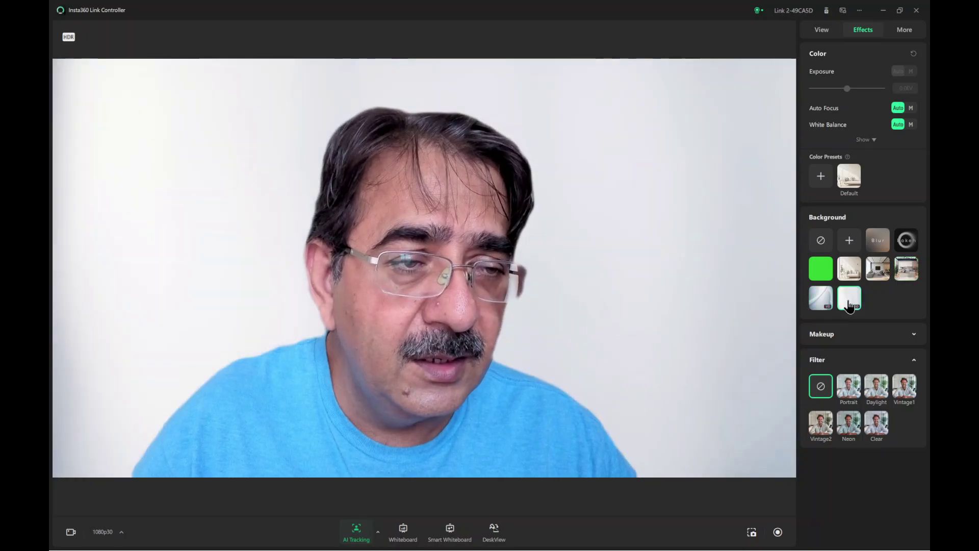
click(877, 245)
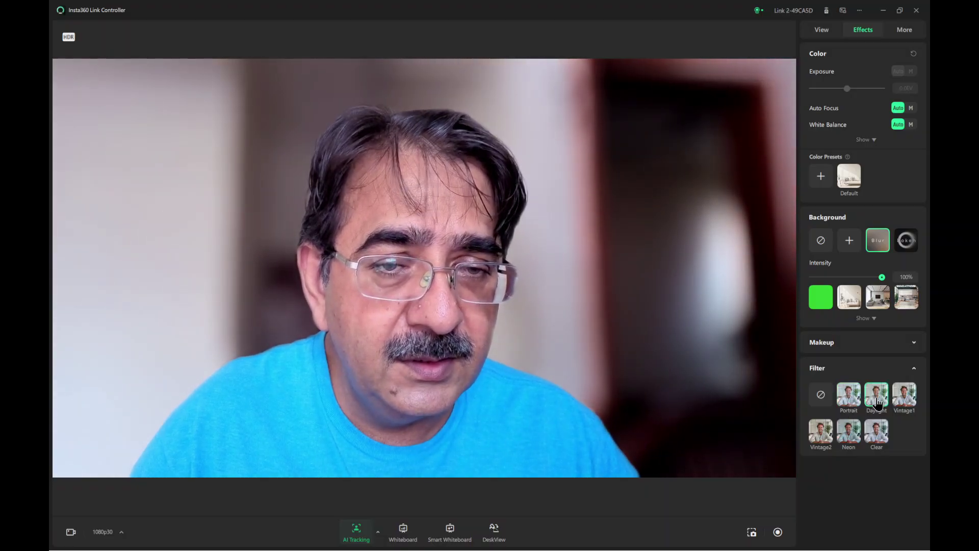
Step: Try the Daylight, Vintage2 and Neon filters on the video and return to no filter
click(829, 439)
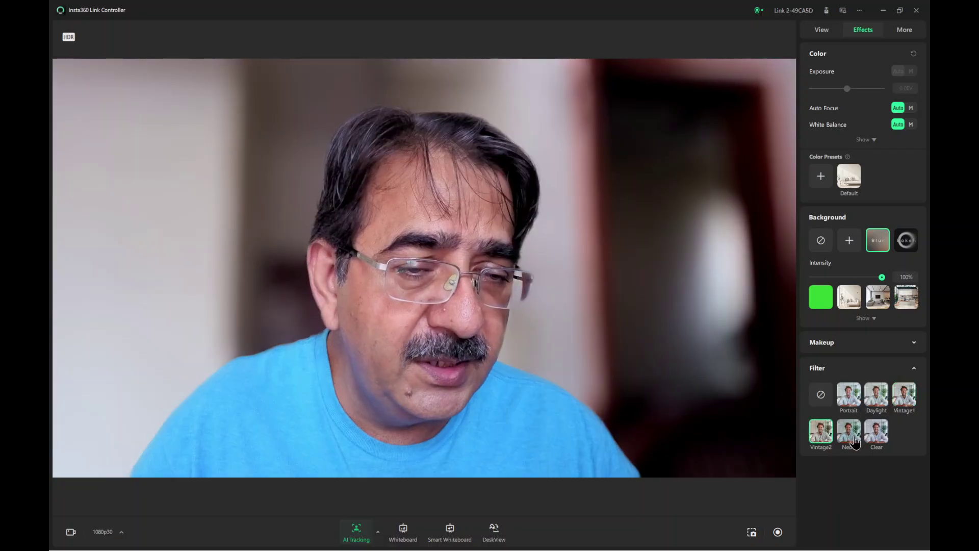
click(855, 441)
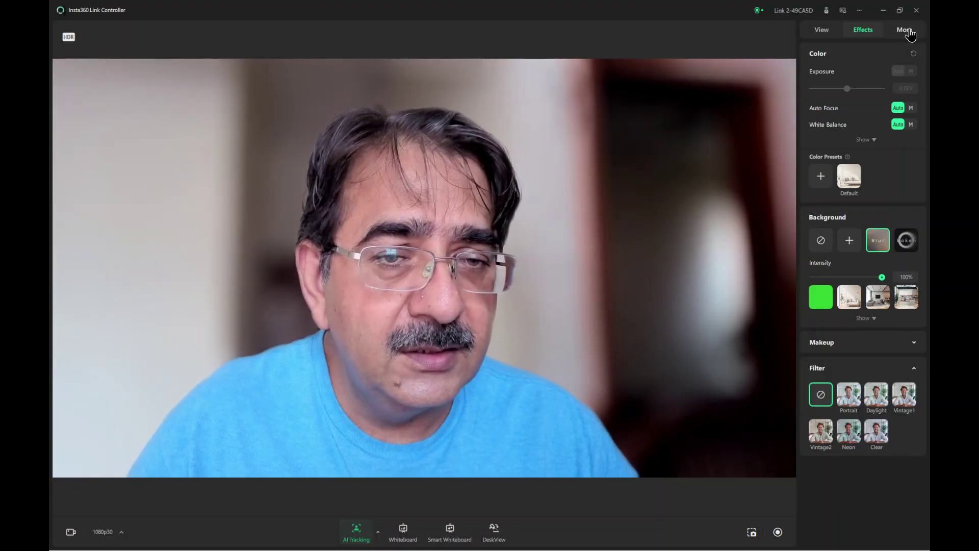
Step: Try turning off Horizontal Flip for the camera video and turn it back on
click(906, 32)
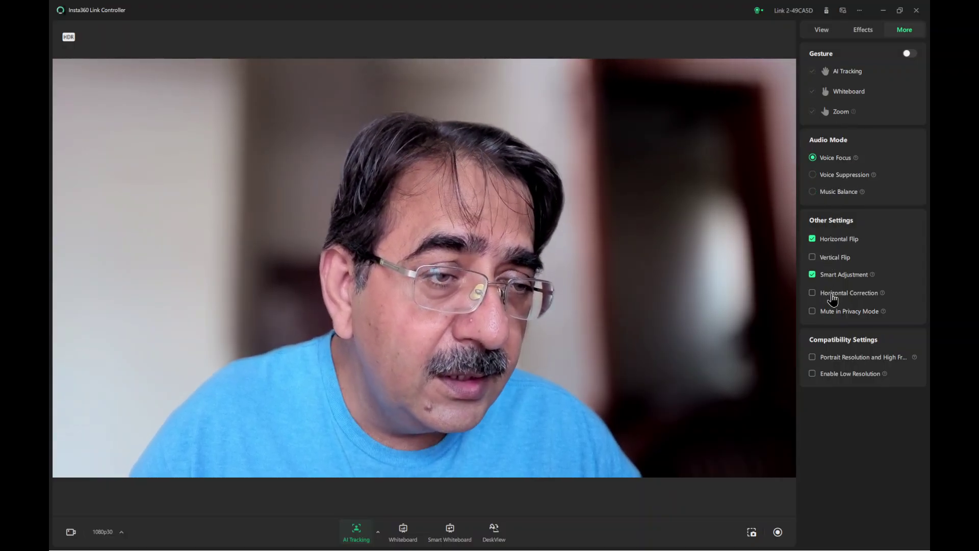
click(812, 240)
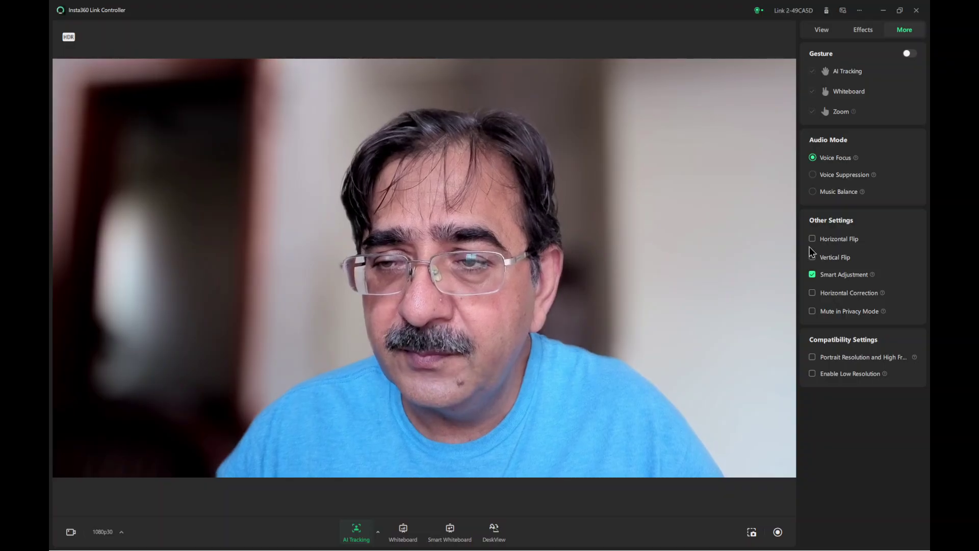
click(812, 239)
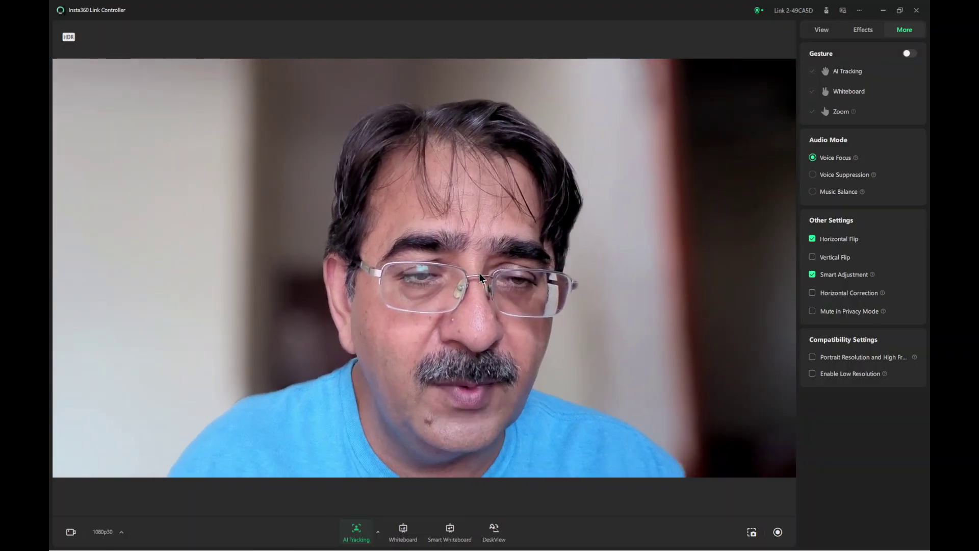
Step: Examine the controller's general settings for language, audio device, save locations and recording format, and close them
click(859, 15)
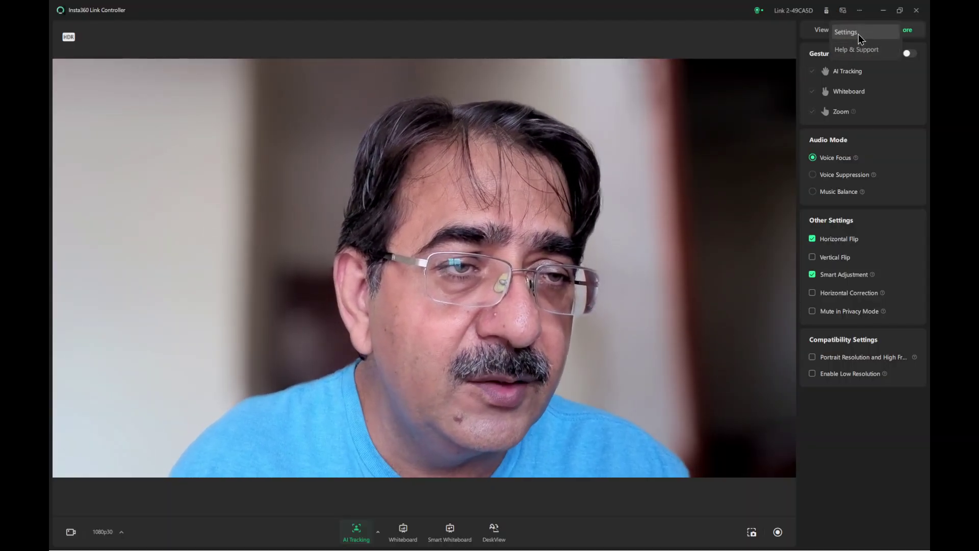
click(846, 31)
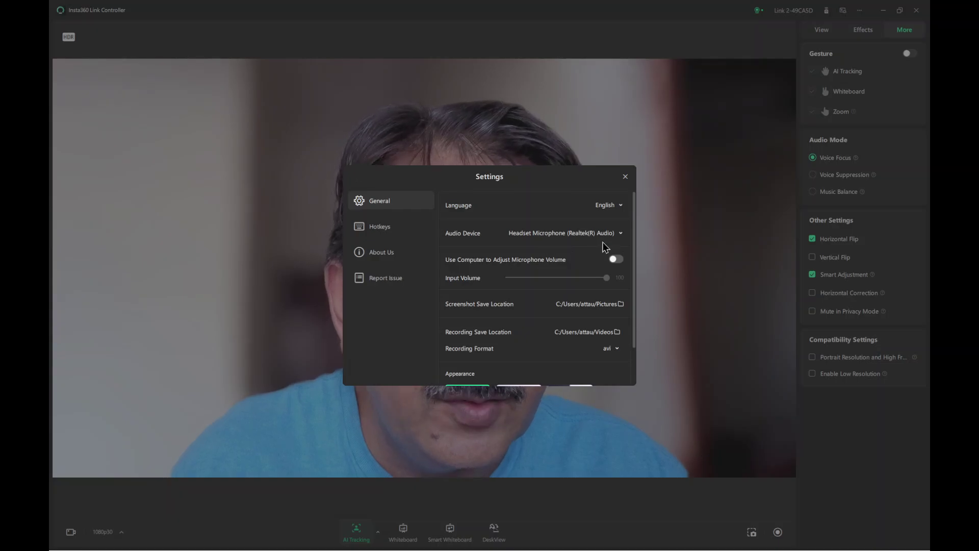
click(625, 177)
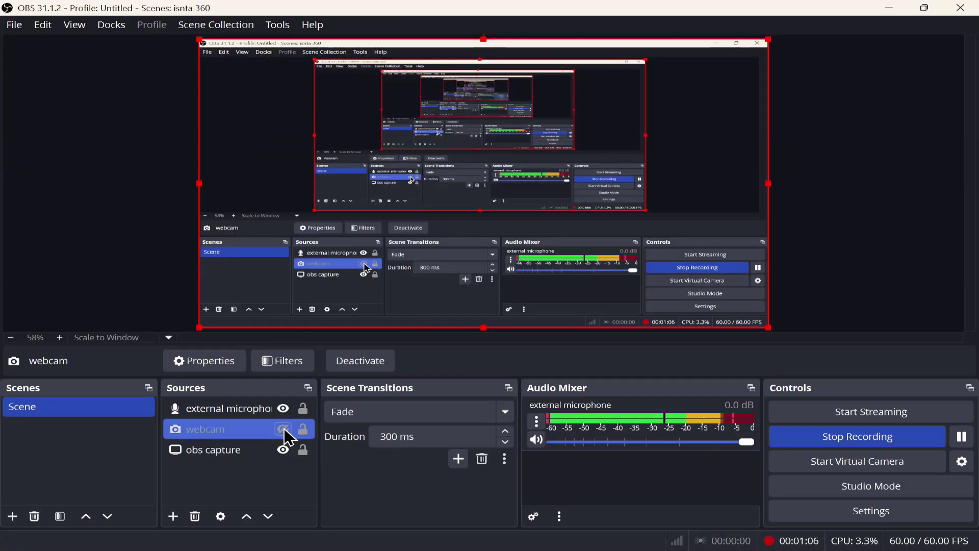
Step: Minimize OBS, search Windows for "cont", open Insta360 Link Controller and maximize its window
click(892, 7)
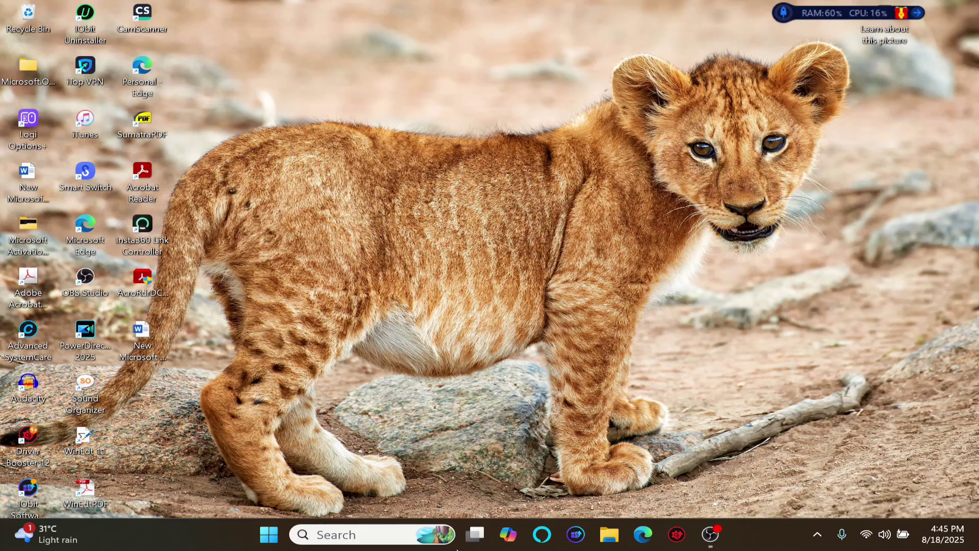
click(392, 531)
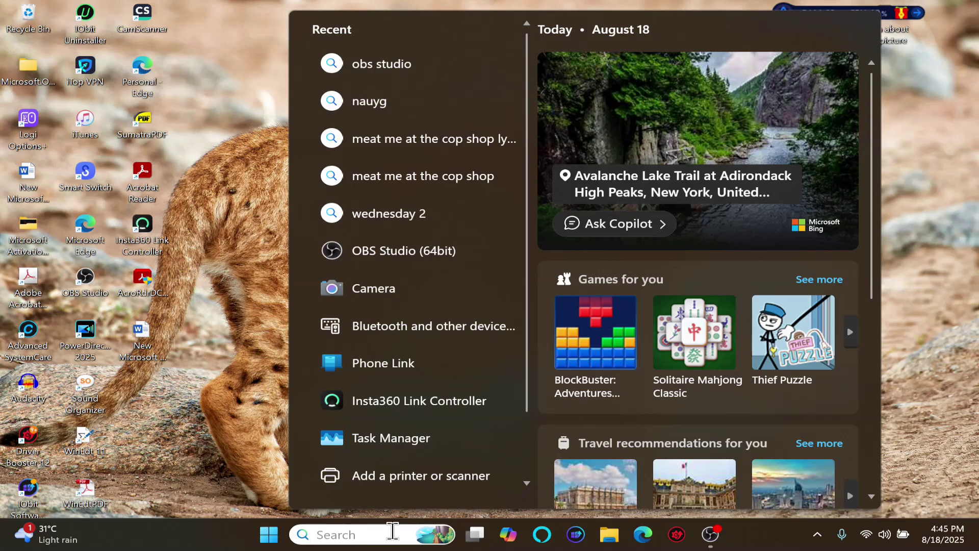
text(cont)
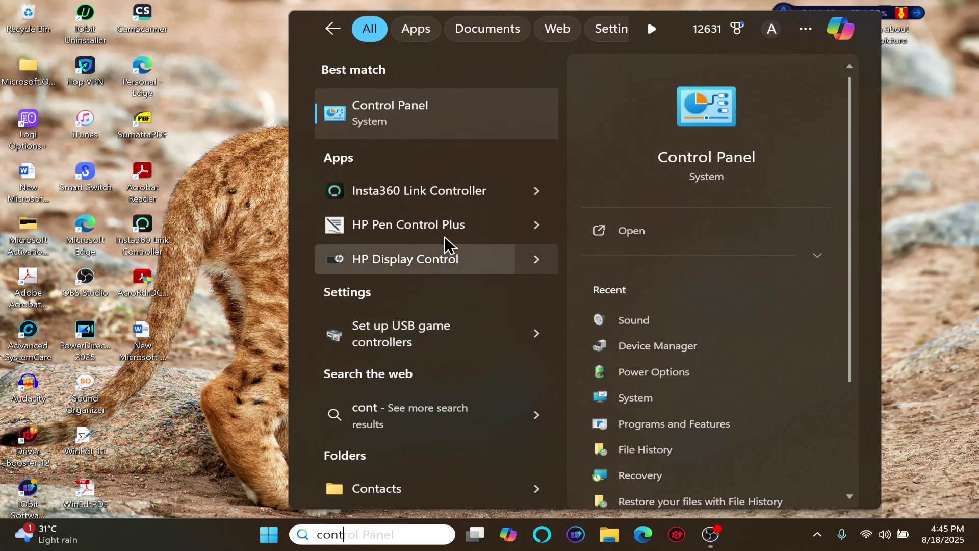
click(468, 191)
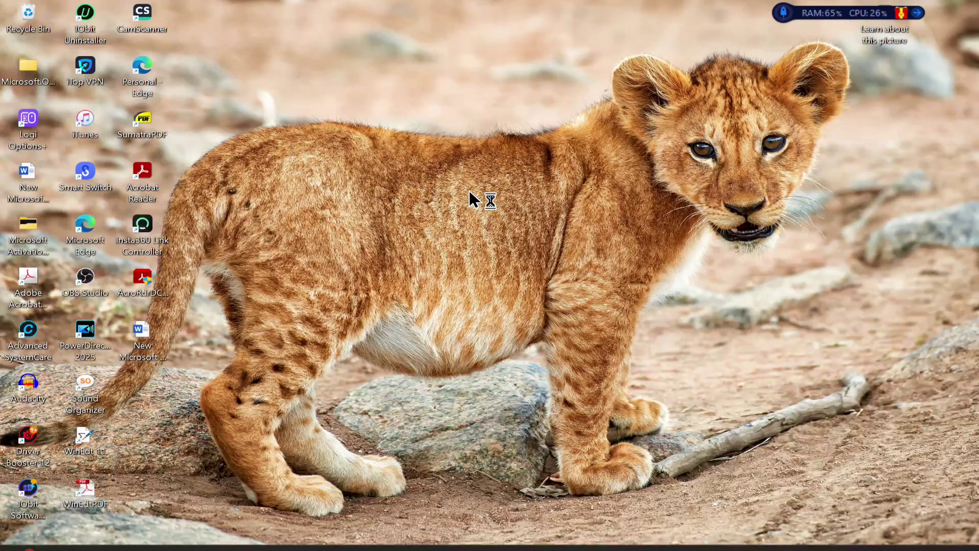
key(super+s)
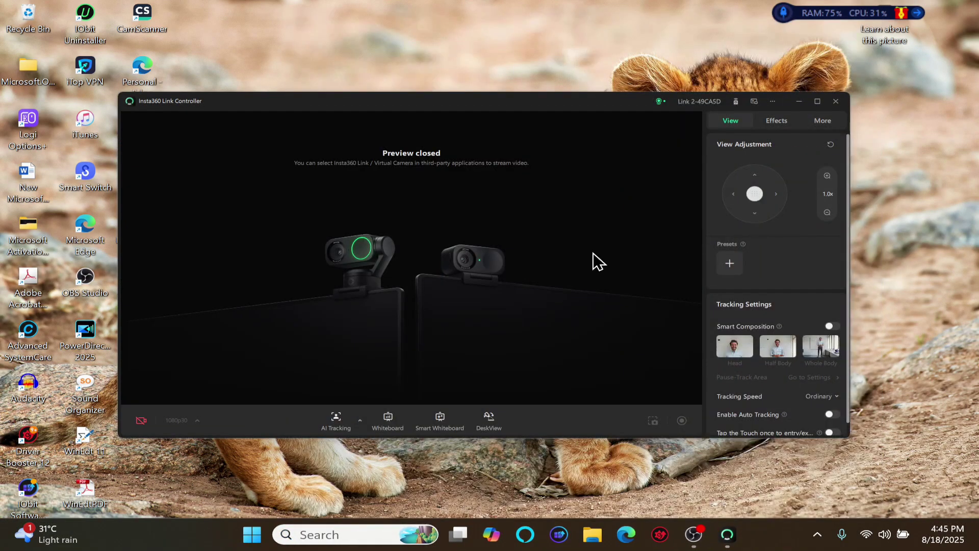
click(818, 102)
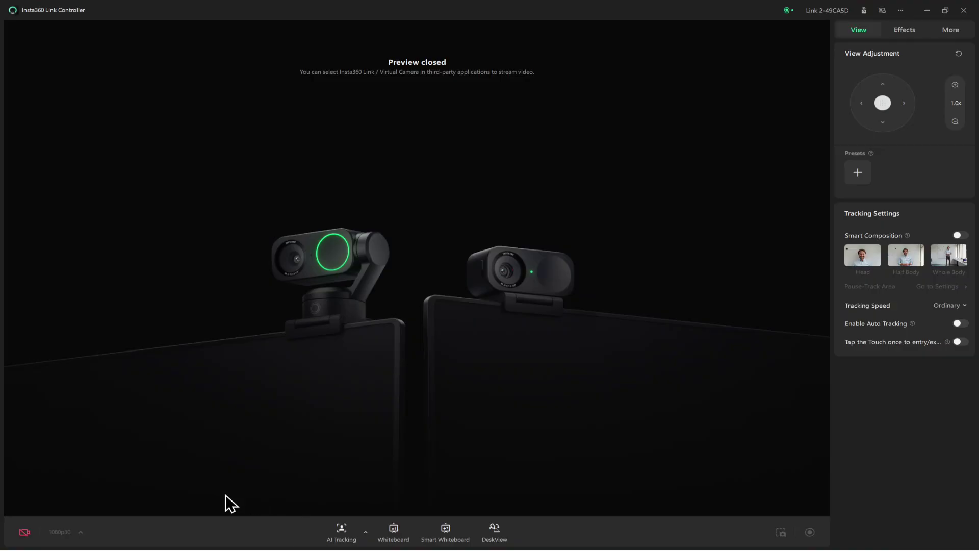
Step: Turn on the camera preview in Insta360 Link Controller
click(23, 532)
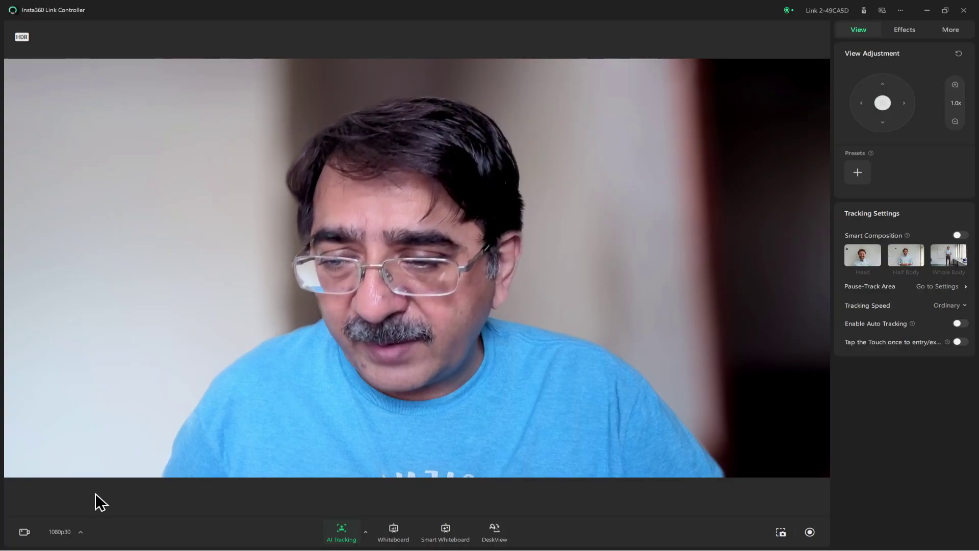
click(31, 533)
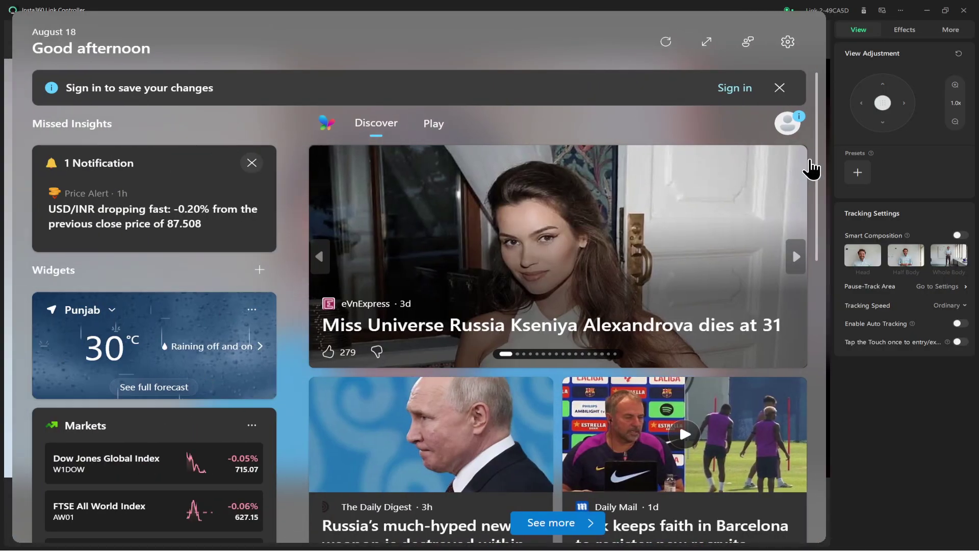
click(935, 175)
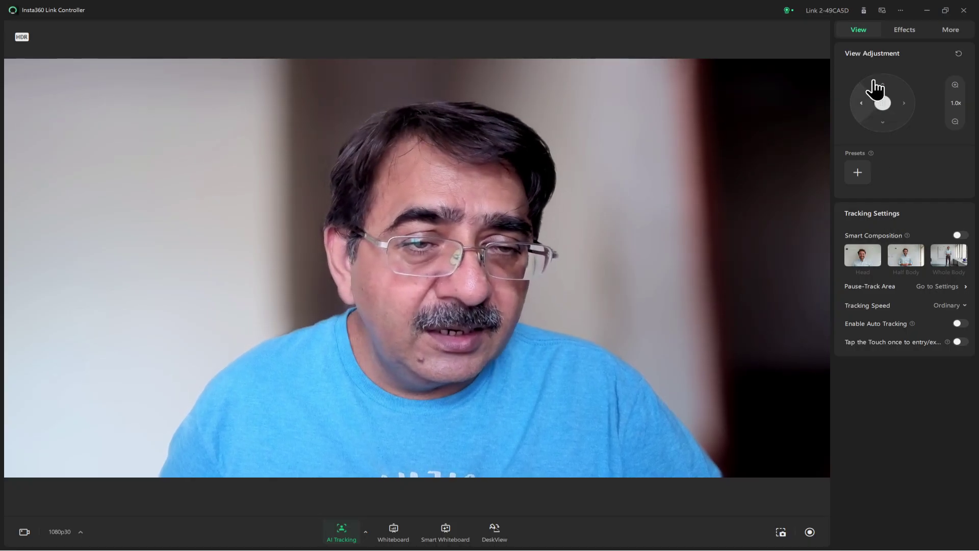
Step: Try the office, café, white and grey virtual backgrounds, and apply the living room background with the plants and floor lamp
click(903, 32)
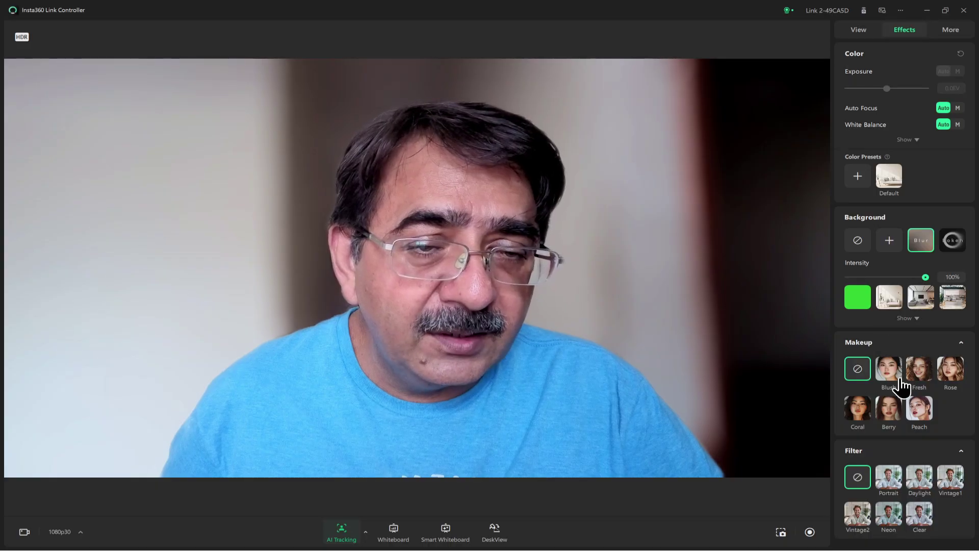
click(889, 302)
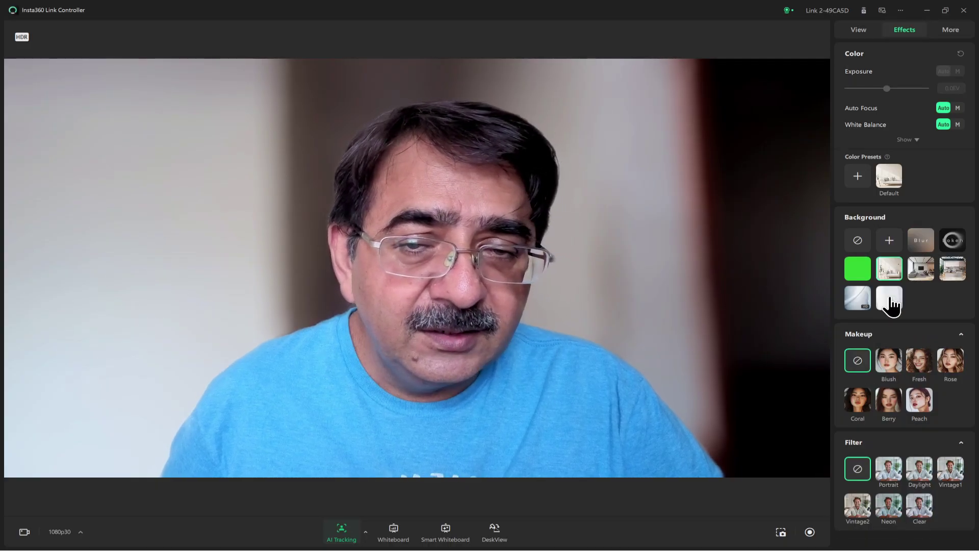
click(924, 273)
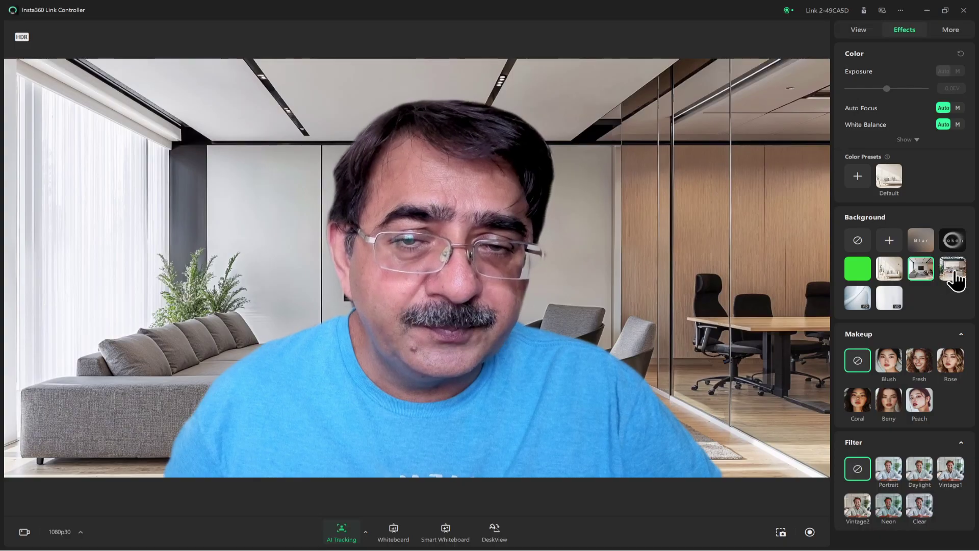
click(952, 280)
click(885, 306)
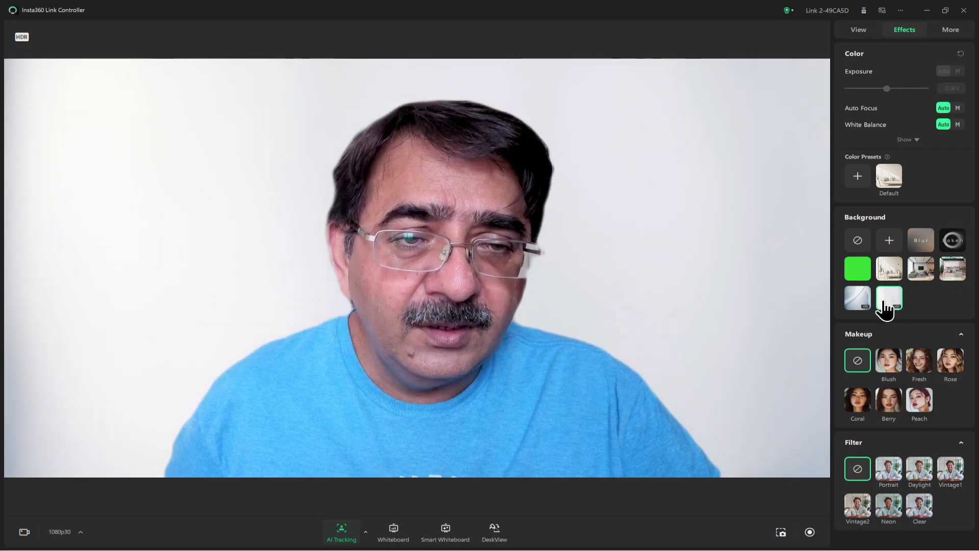
click(872, 302)
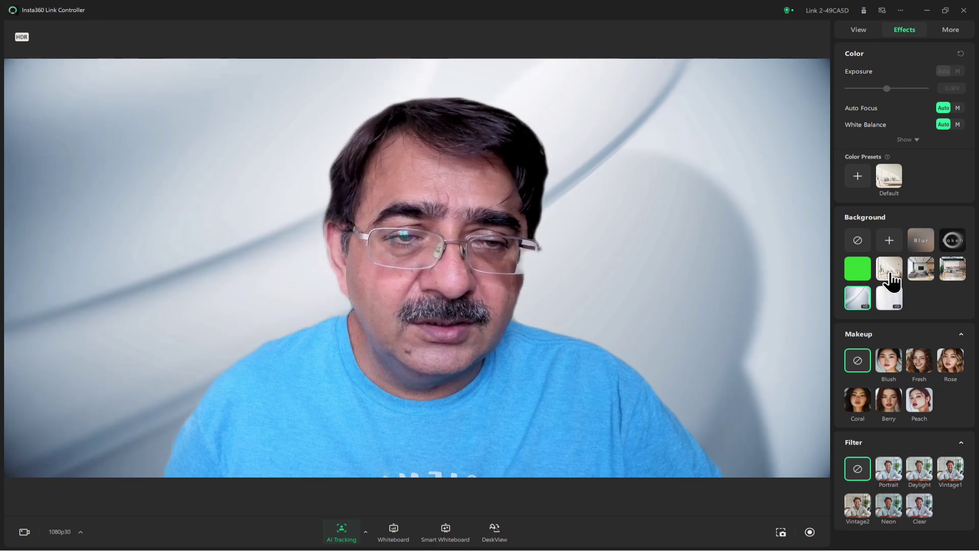
click(892, 280)
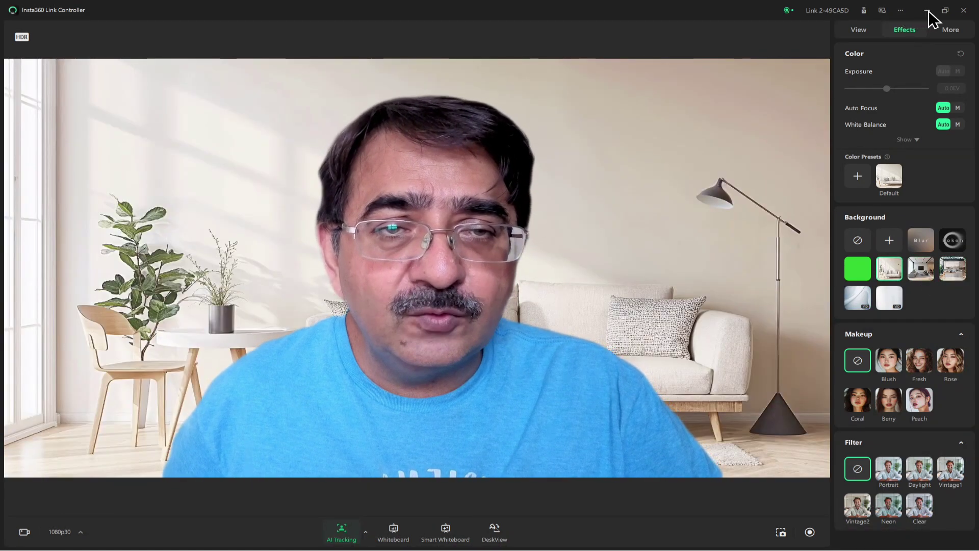
Step: Minimize the controller, switch to OBS Studio and add a Video Capture Device source named "insta 360 link 2"
click(927, 11)
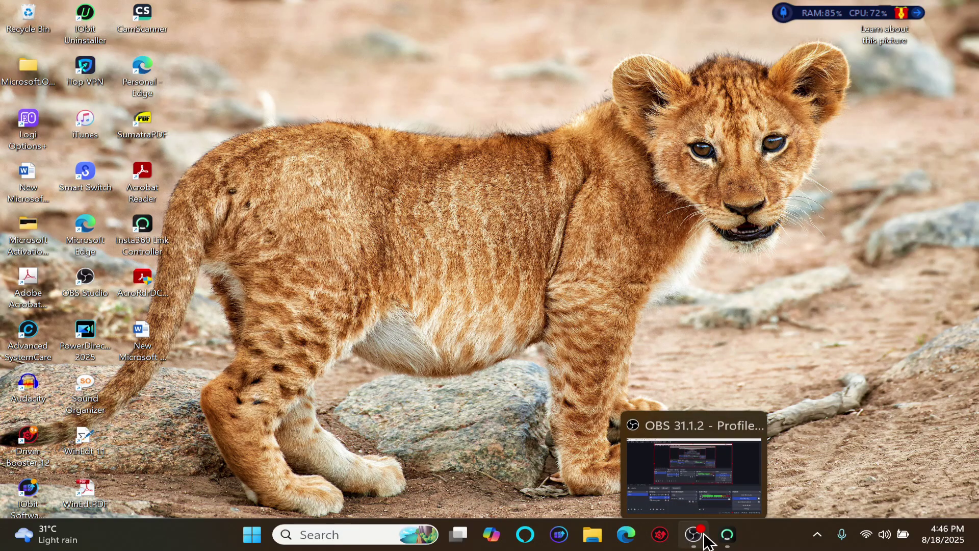
click(703, 537)
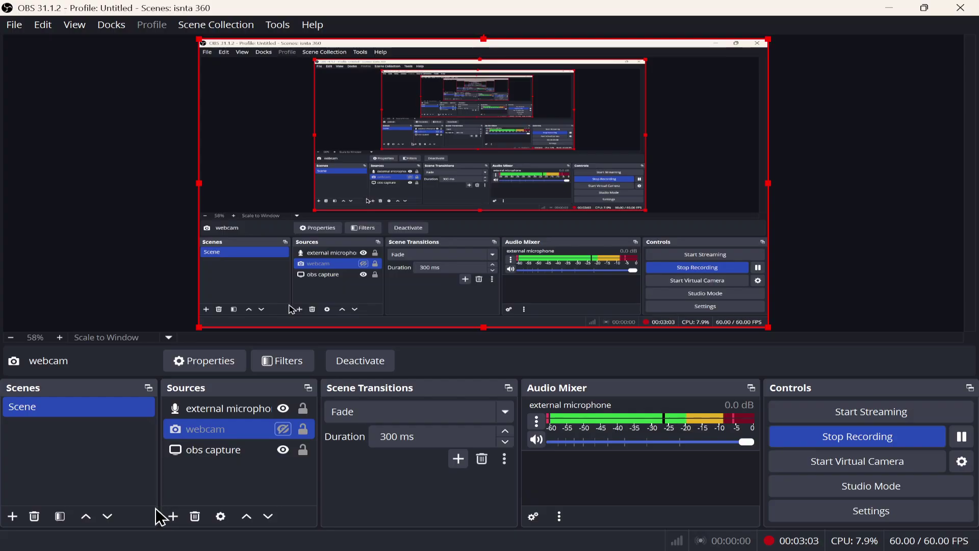
click(175, 516)
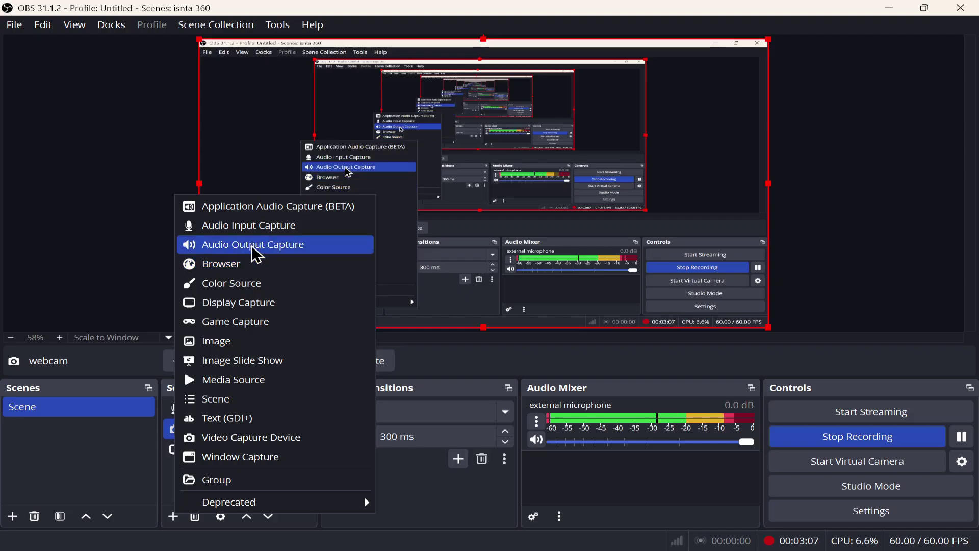
click(121, 477)
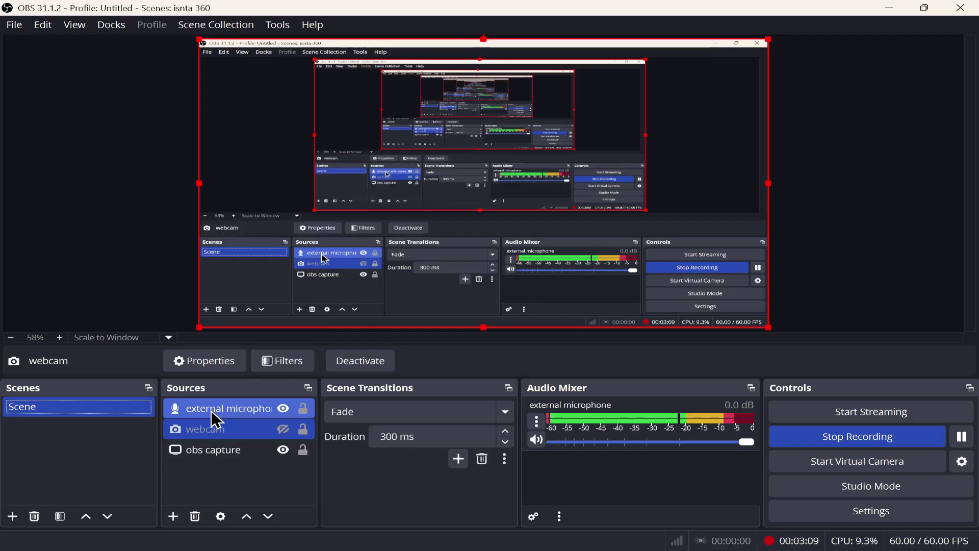
click(173, 516)
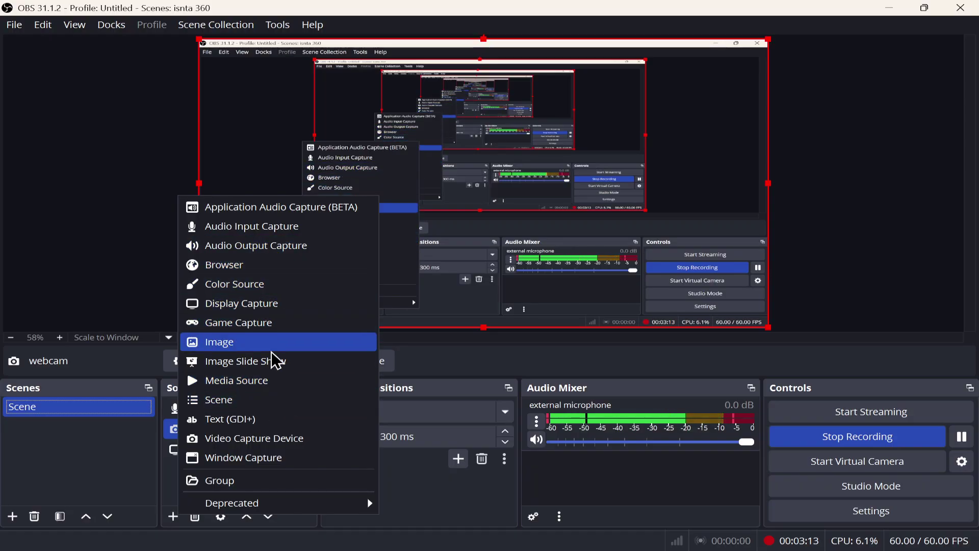
click(272, 439)
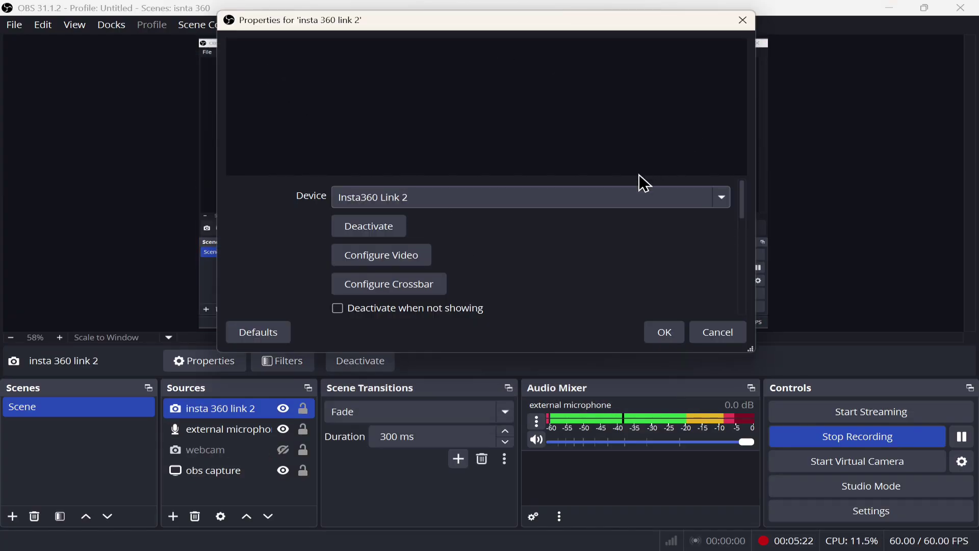
Step: Set the new video capture source's device to Insta360 Virtual Camera
click(550, 206)
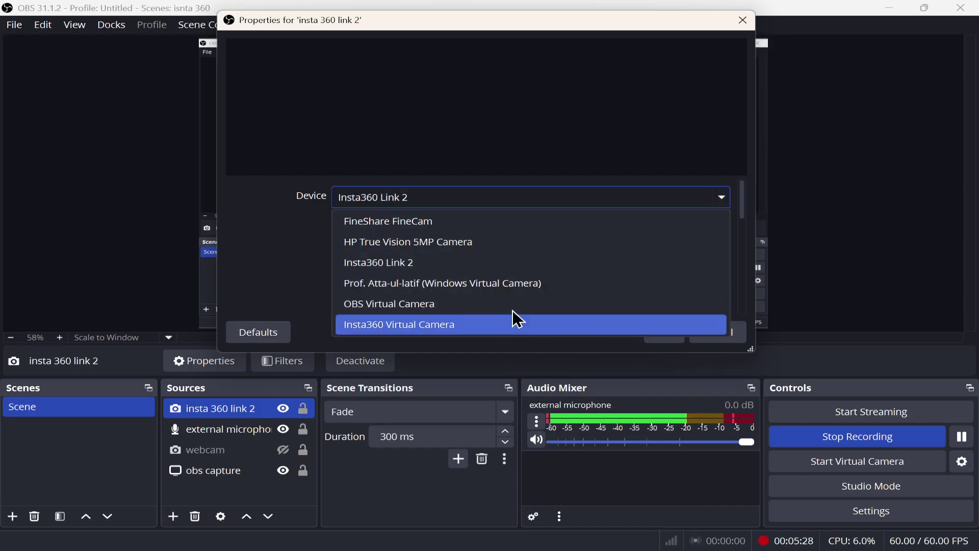
click(509, 267)
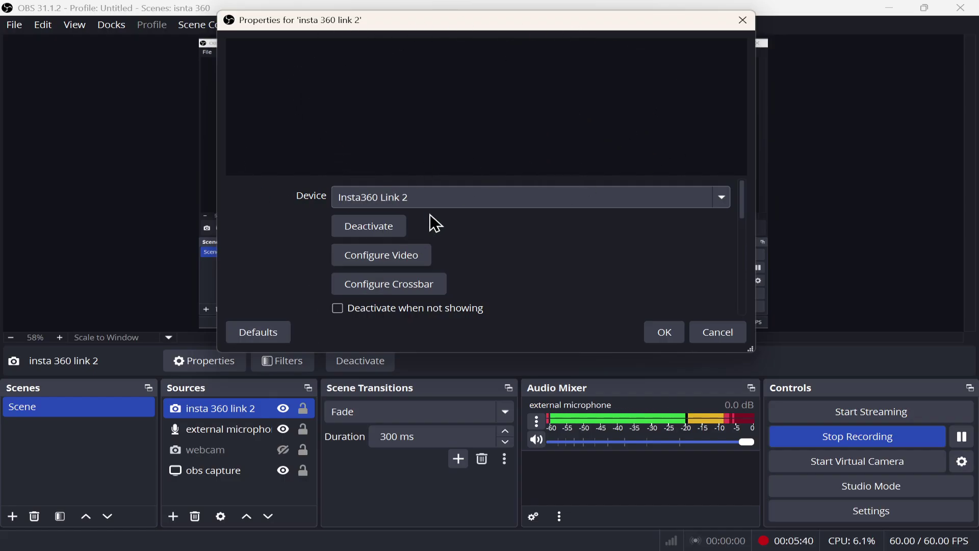
click(451, 197)
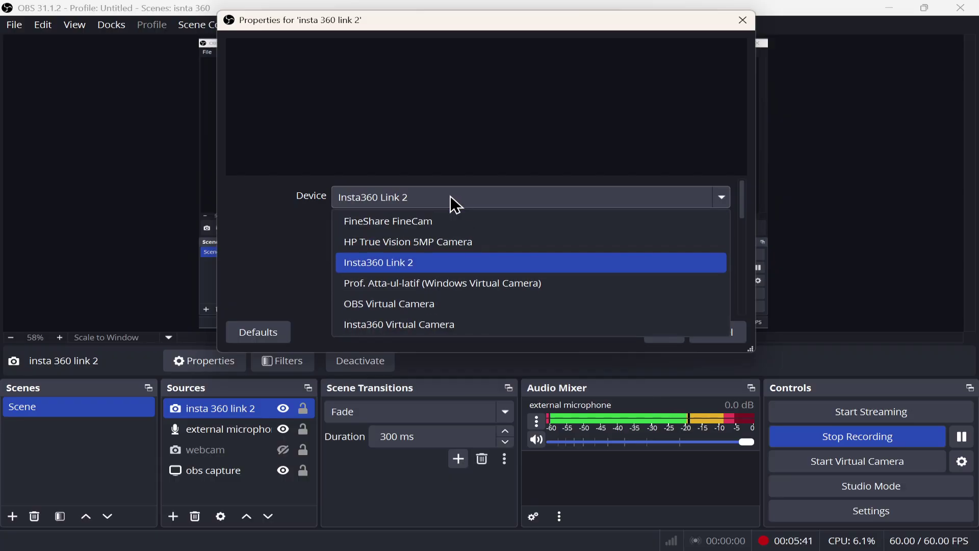
click(467, 325)
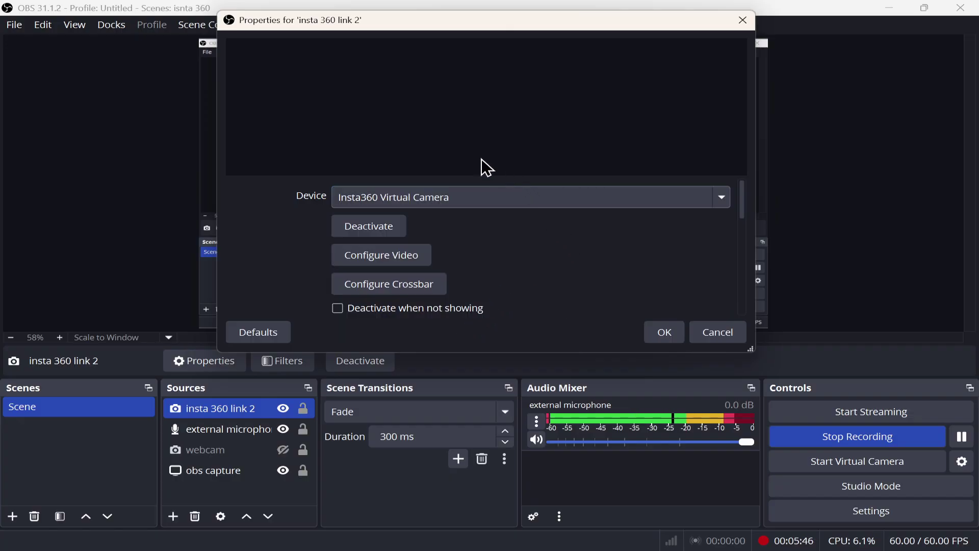